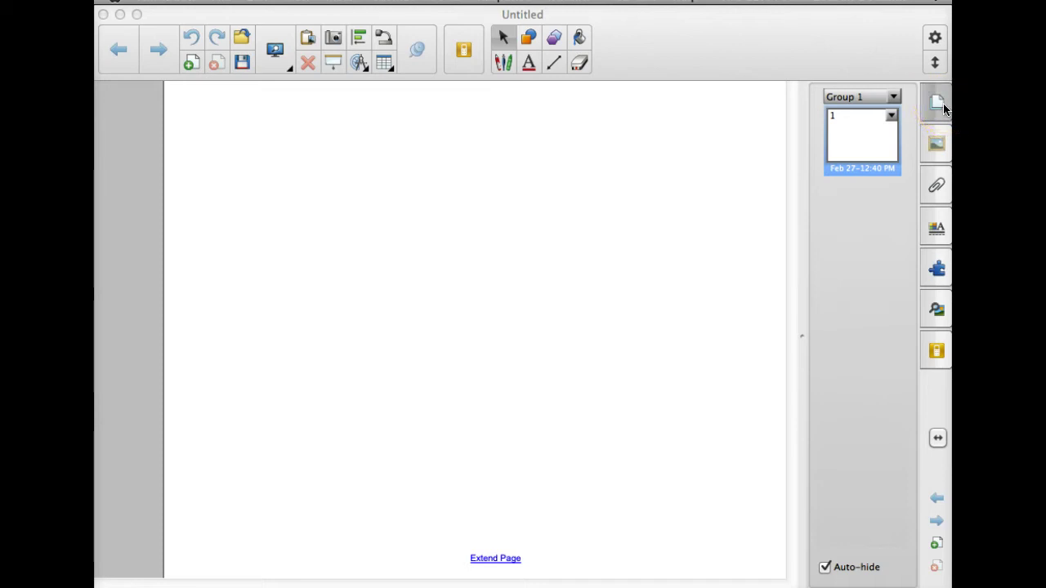
Look through the Gallery and page fill properties, then return to the page thumbnails
{"action": "left_click", "coordinate": [939, 146]}
{"action": "left_click", "coordinate": [938, 144]}
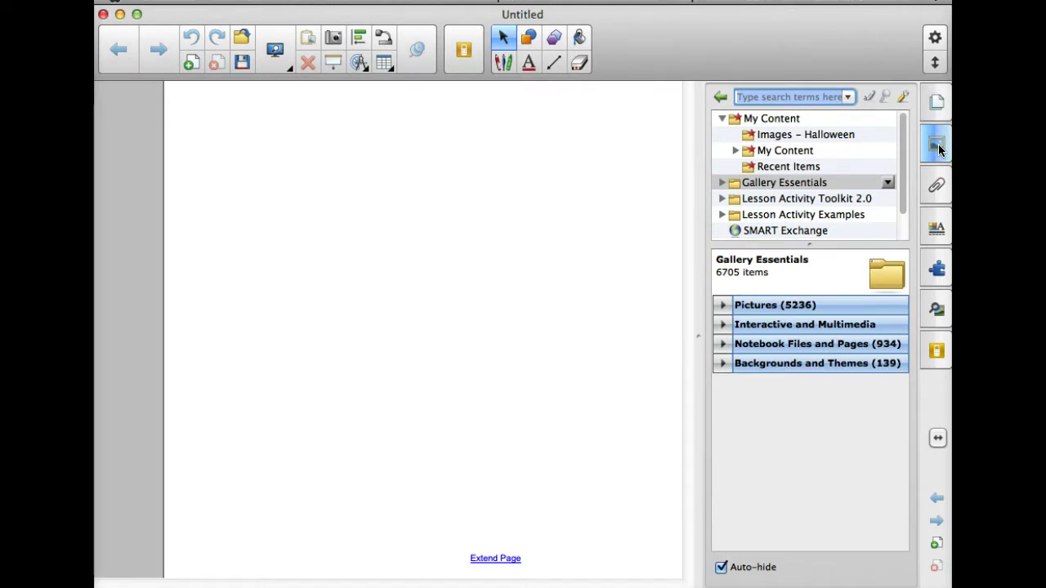
{"action": "left_click", "coordinate": [939, 228]}
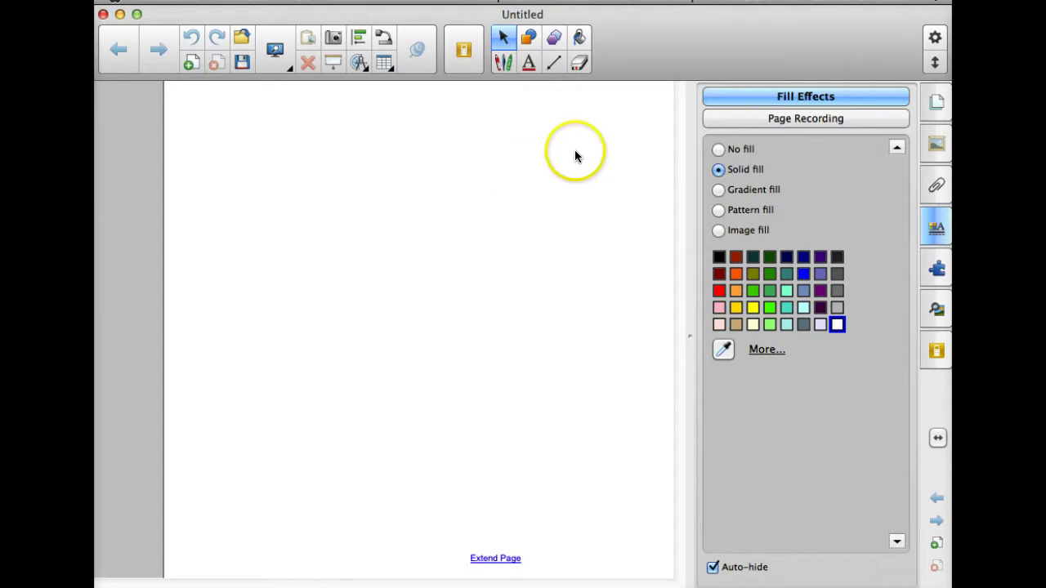
{"action": "left_click", "coordinate": [935, 104]}
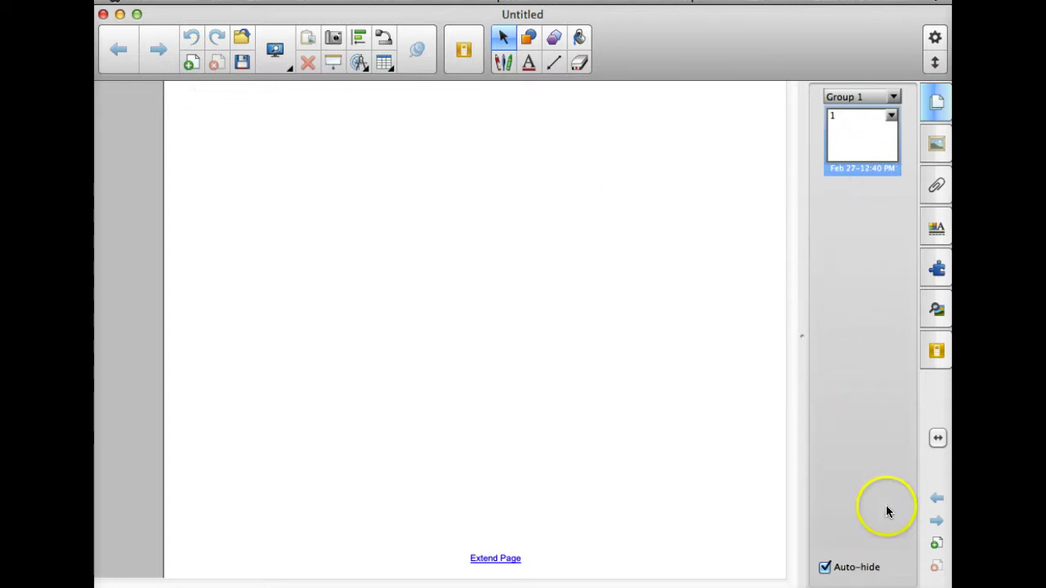
Add nine new blank pages to the document
{"action": "left_click", "coordinate": [936, 543]}
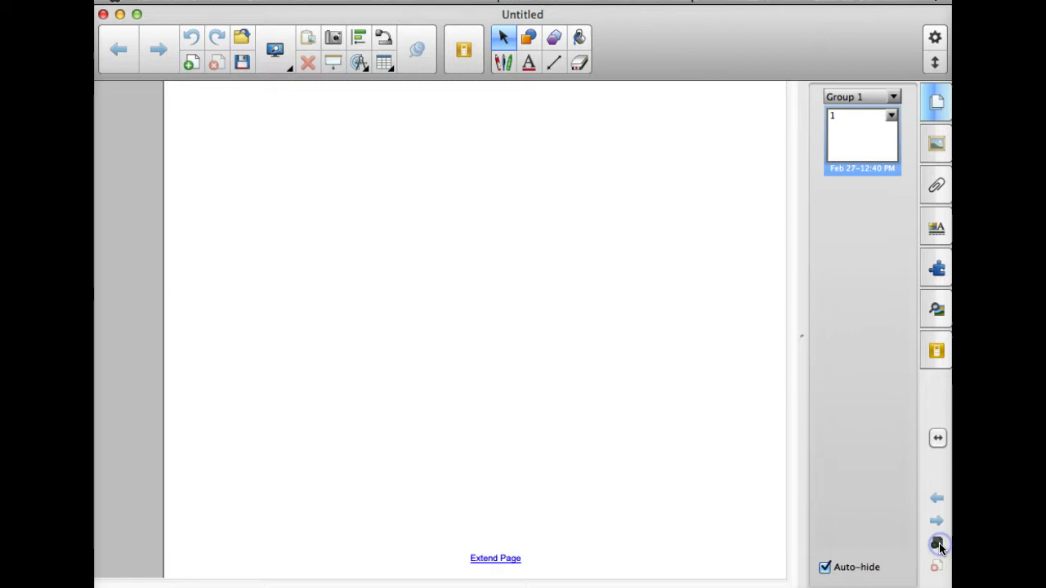
{"action": "left_click", "coordinate": [937, 543]}
{"action": "left_click", "coordinate": [937, 544]}
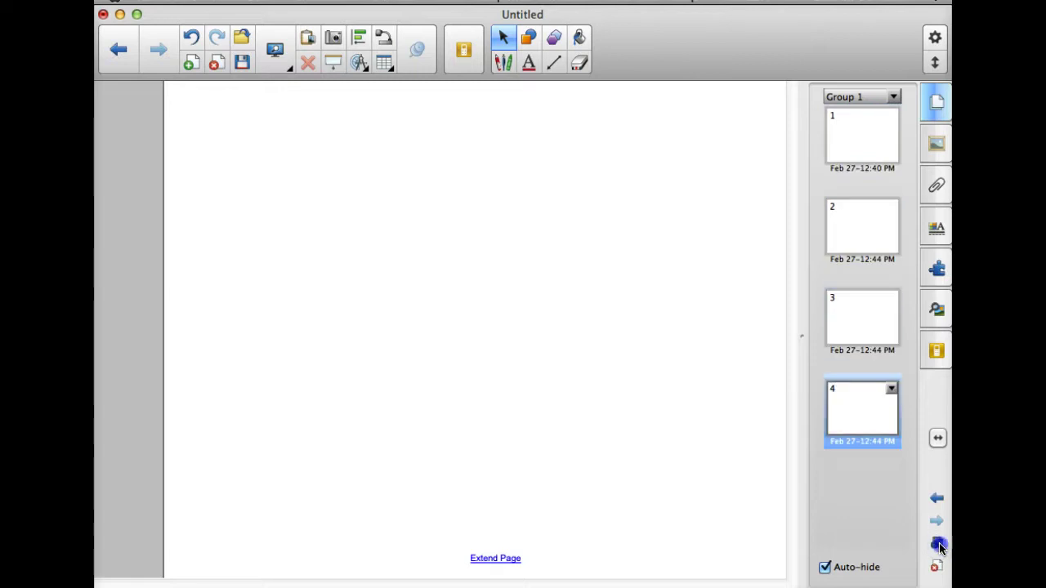
{"action": "left_click", "coordinate": [937, 544]}
{"action": "left_click", "coordinate": [937, 544]}
{"action": "left_click", "coordinate": [937, 544]}
{"action": "left_click", "coordinate": [937, 544]}
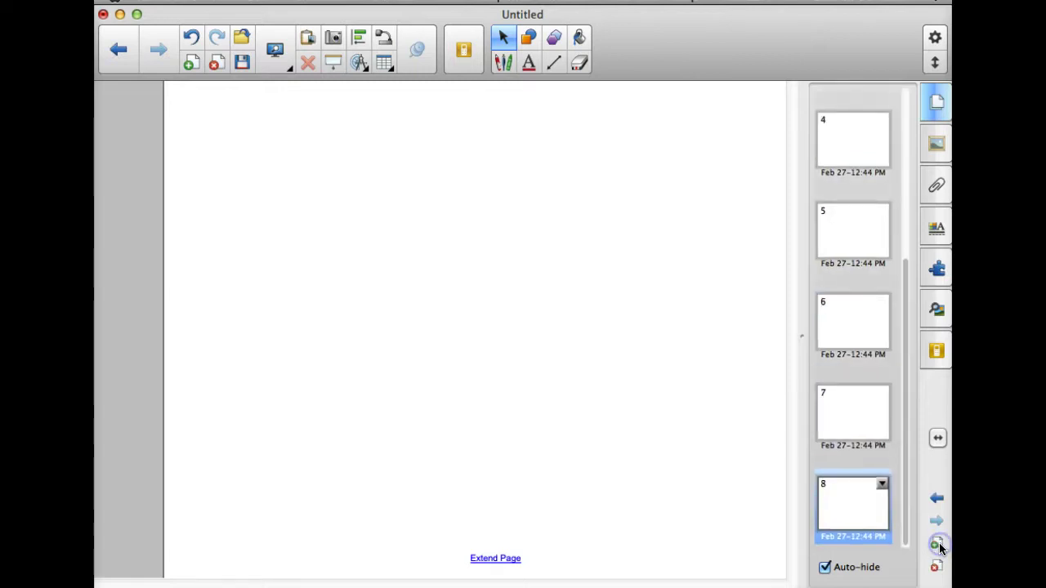
{"action": "left_click", "coordinate": [937, 544]}
{"action": "left_click", "coordinate": [937, 544]}
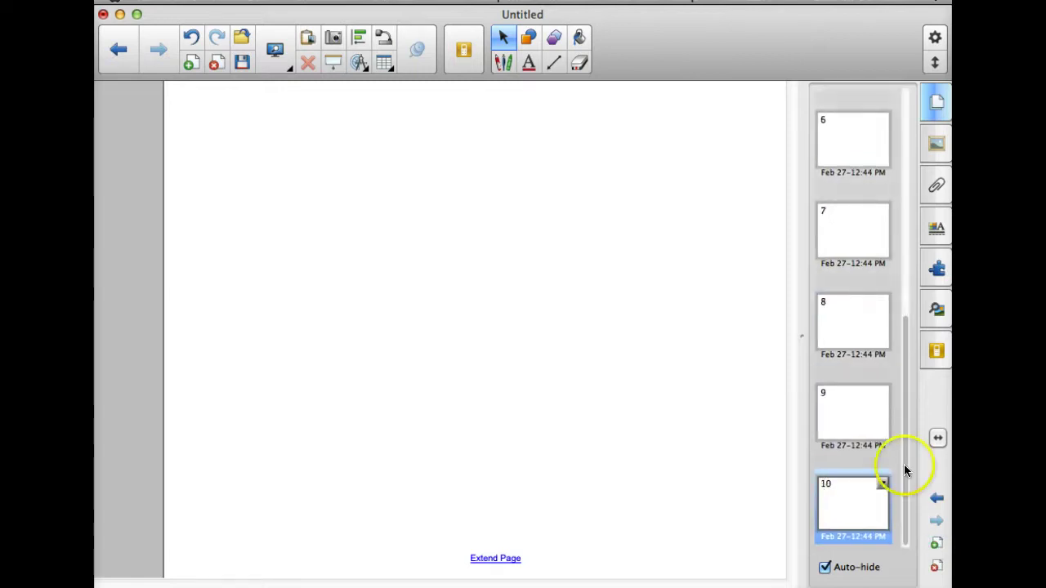
Rename page 1 in the Page Sorter to 'Timeline'
{"action": "left_click_drag", "start_coordinate": [902, 467], "coordinate": [918, 215]}
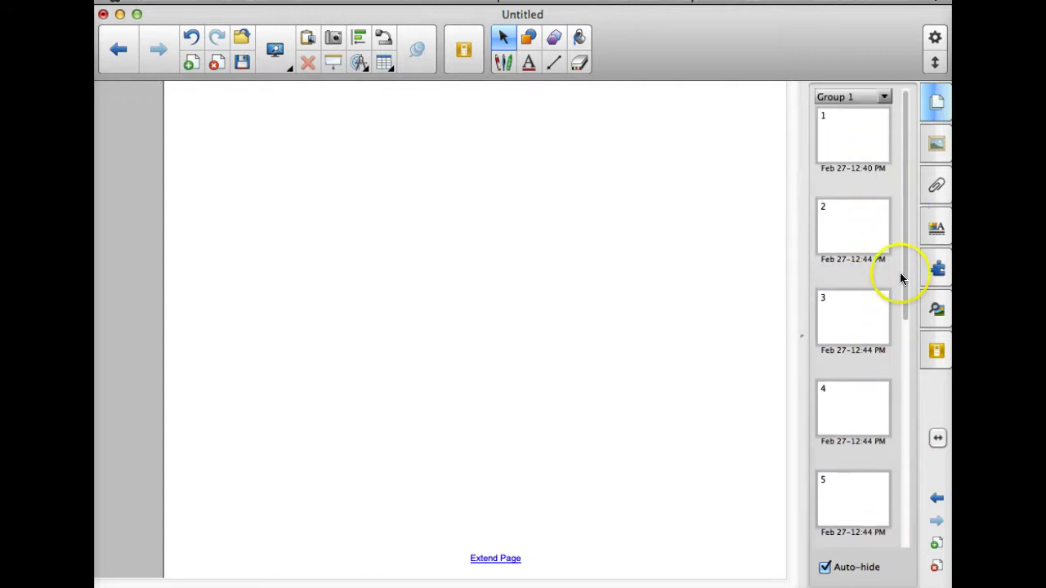
{"action": "left_click", "coordinate": [871, 167]}
{"action": "left_click", "coordinate": [871, 168]}
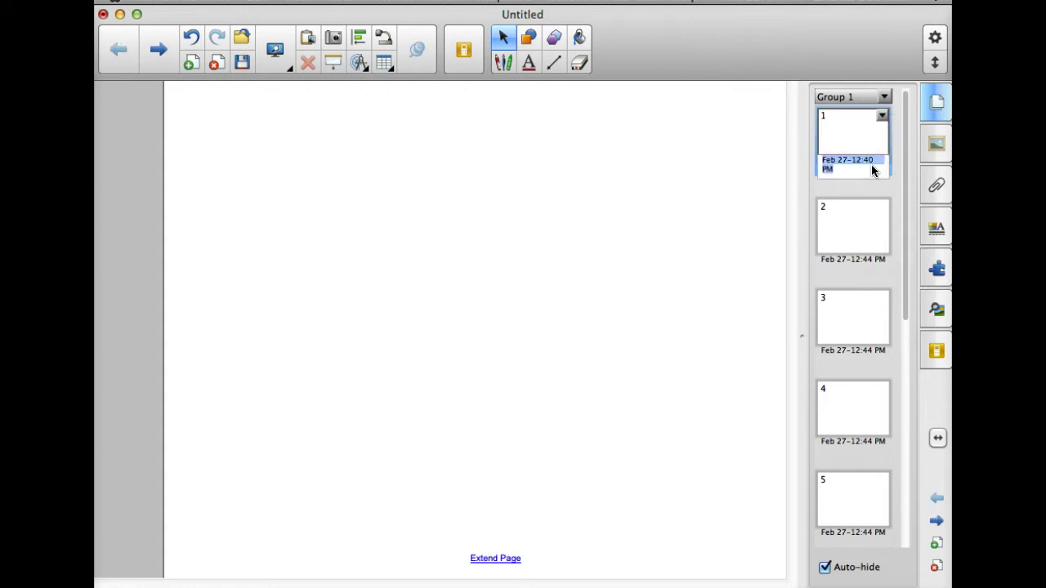
{"action": "left_click", "coordinate": [835, 165]}
{"action": "left_click", "coordinate": [858, 167]}
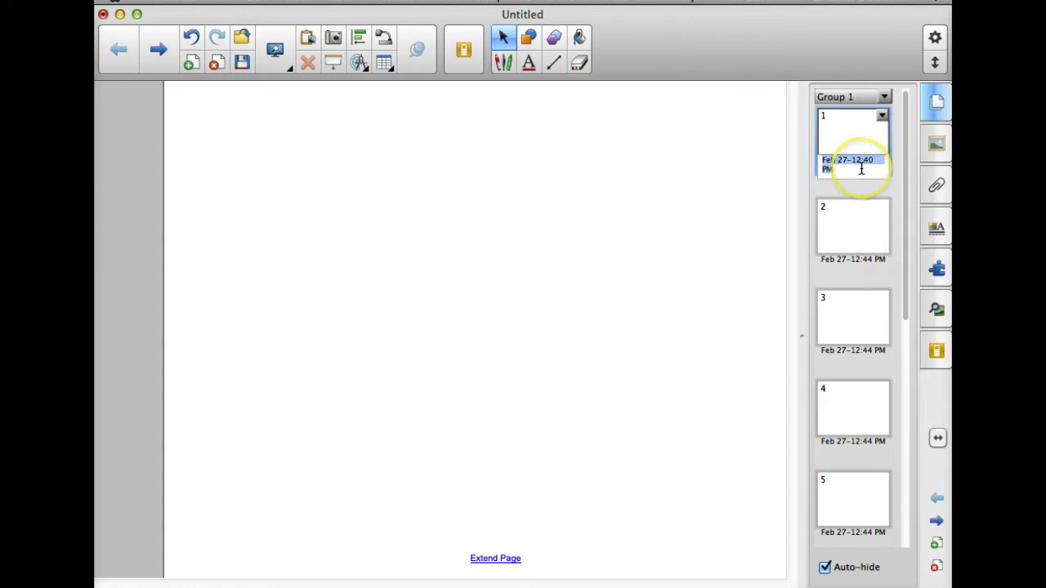
{"action": "type", "text": "Timeline"}
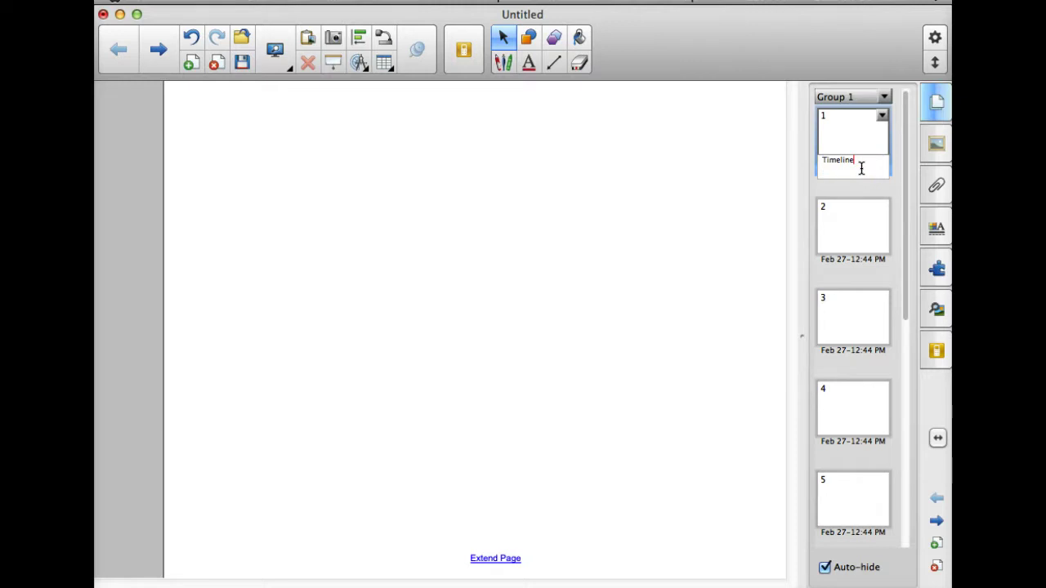
{"action": "left_click", "coordinate": [860, 249]}
Rename pages 2, 3 and 4 to 'Event 1', 'Event 2' and 'Event 3'
{"action": "left_click", "coordinate": [865, 259]}
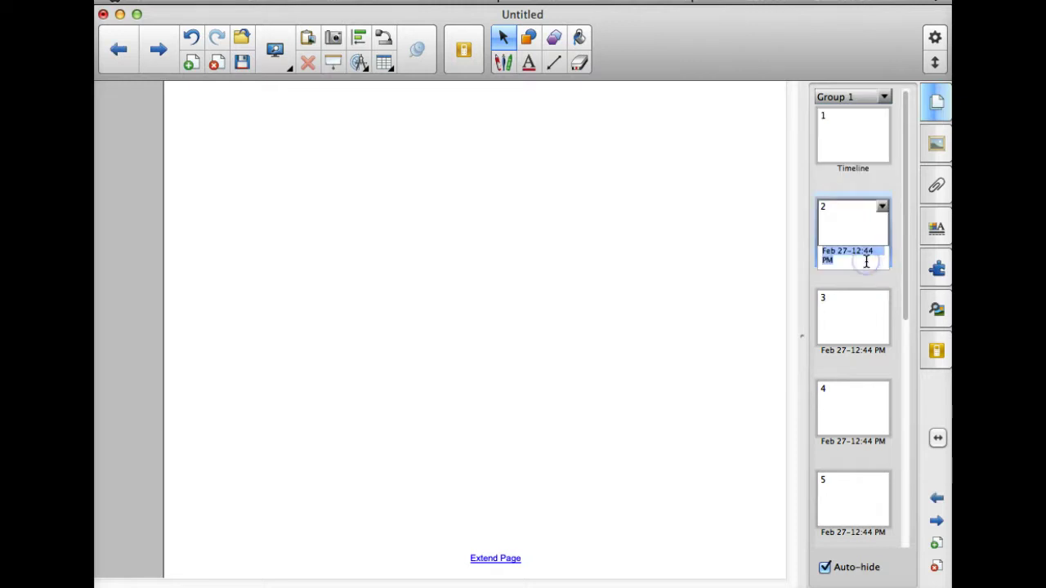
{"action": "type", "text": "Event 1"}
{"action": "key", "text": "Return"}
{"action": "type", "text": "1"}
{"action": "left_click", "coordinate": [848, 348]}
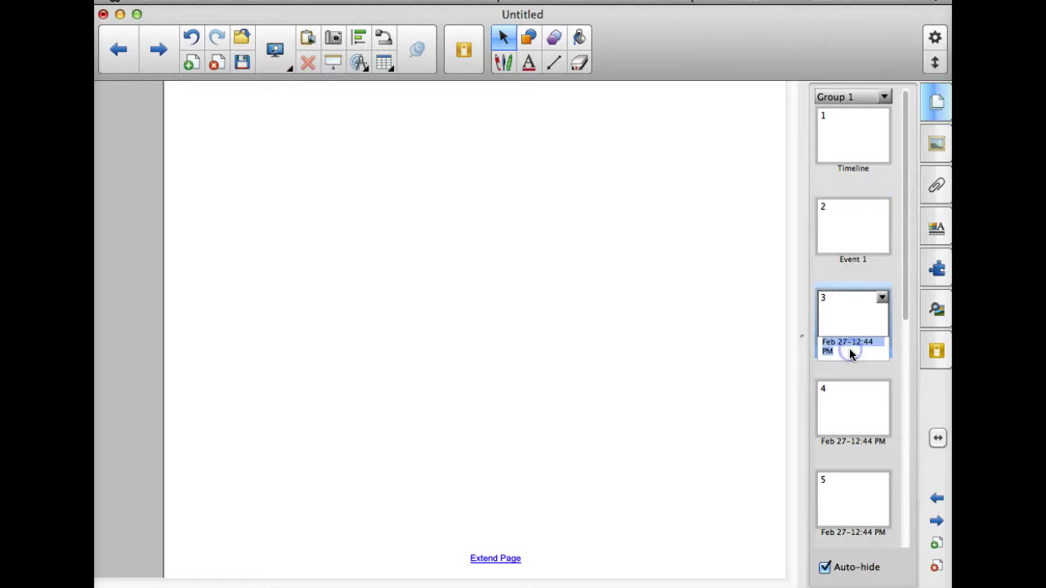
{"action": "type", "text": "Event 2"}
{"action": "left_click", "coordinate": [853, 434]}
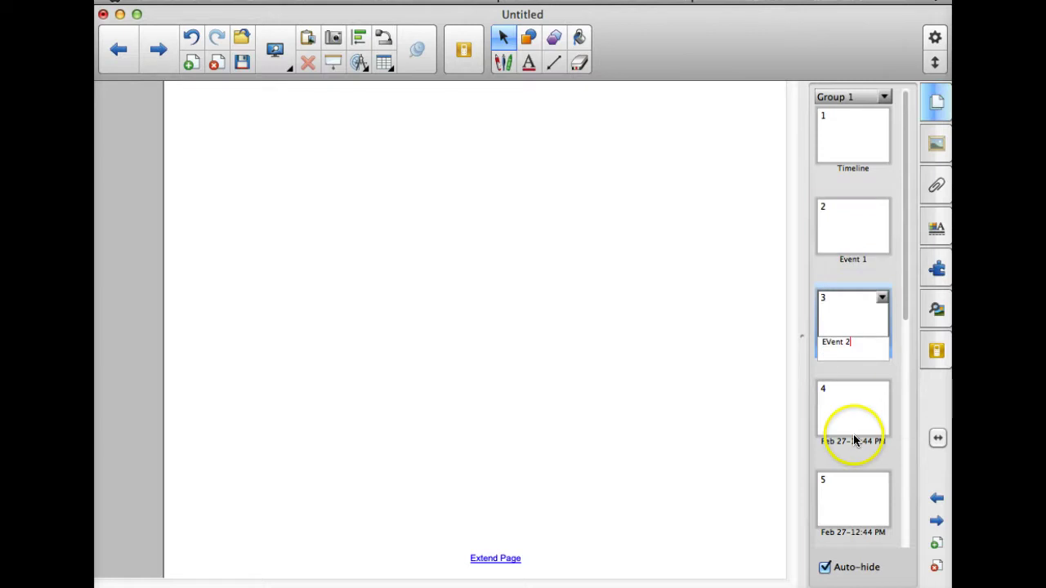
{"action": "type", "text": "Event 3"}
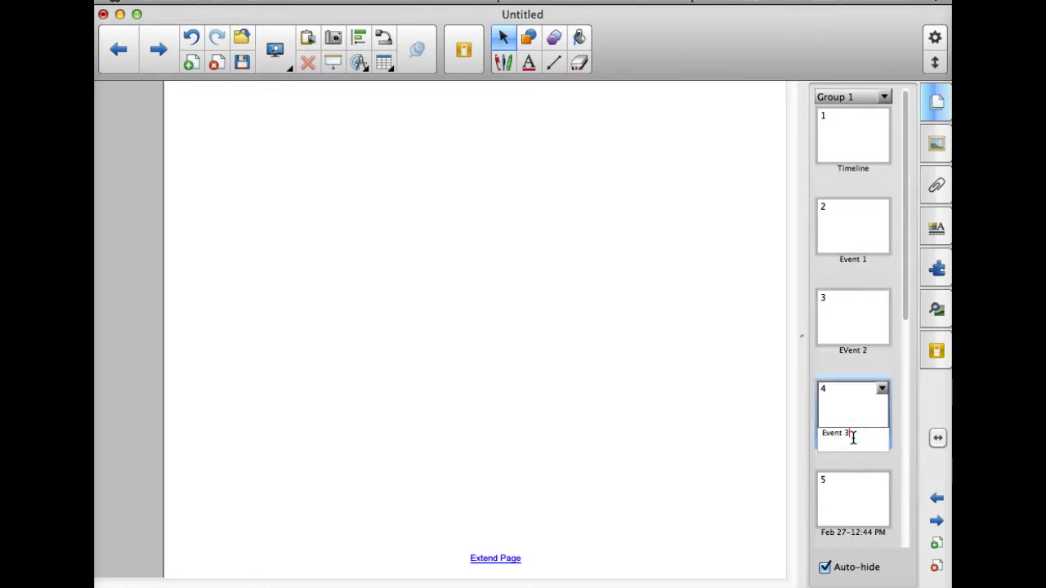
Rename page 5 to 'Event 4' and scroll the thumbnails back to the top
{"action": "scroll", "coordinate": [884, 420], "scroll_direction": "down", "scroll_amount": 5}
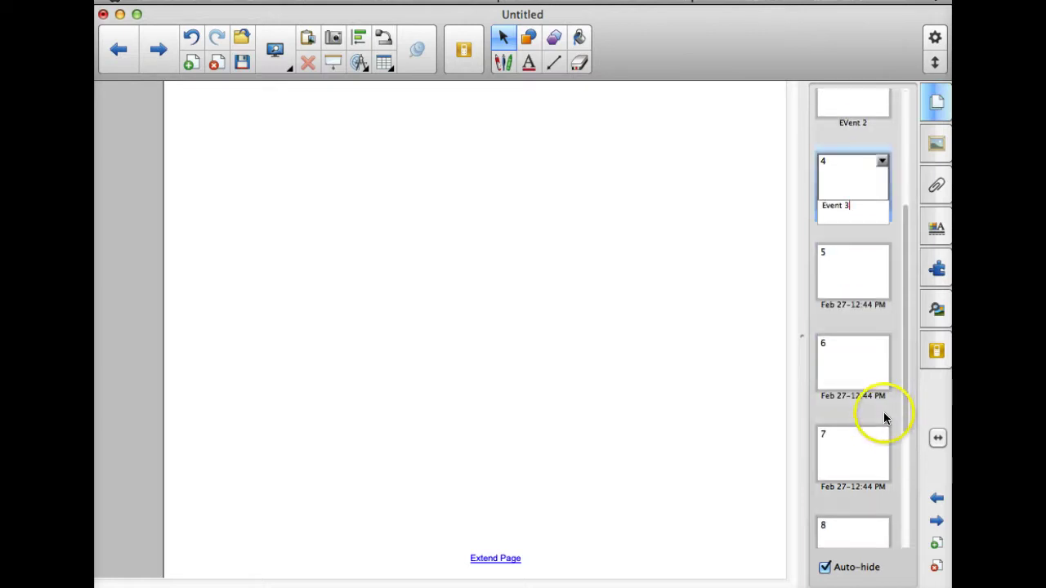
{"action": "left_click", "coordinate": [863, 304]}
{"action": "type", "text": "Event 4"}
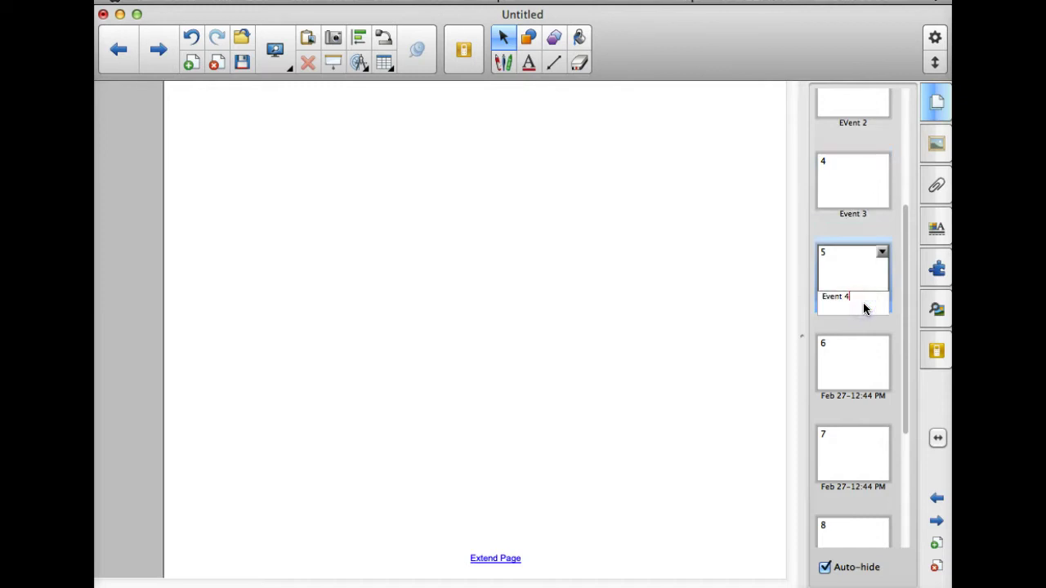
{"action": "left_click", "coordinate": [740, 347]}
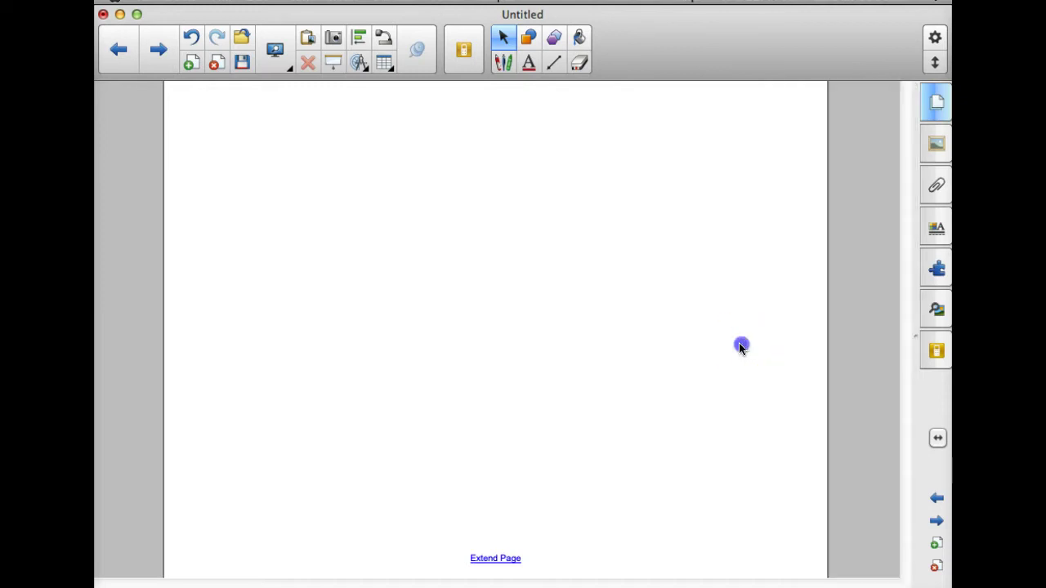
{"action": "left_click", "coordinate": [937, 105]}
{"action": "scroll", "coordinate": [872, 326], "scroll_direction": "up", "scroll_amount": 3}
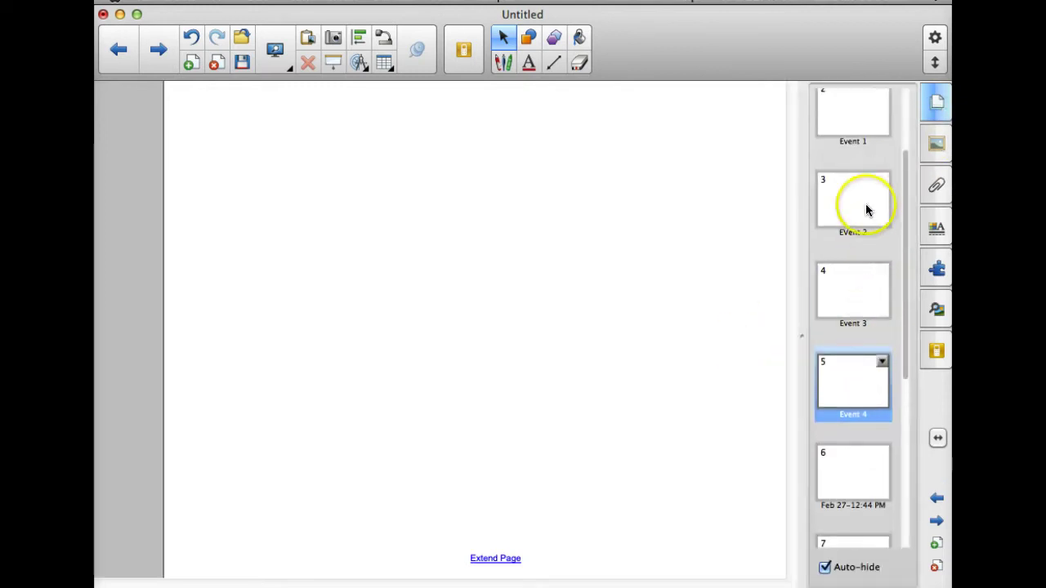
{"action": "scroll", "coordinate": [850, 147], "scroll_direction": "up", "scroll_amount": 1}
{"action": "scroll", "coordinate": [861, 152], "scroll_direction": "up", "scroll_amount": 3}
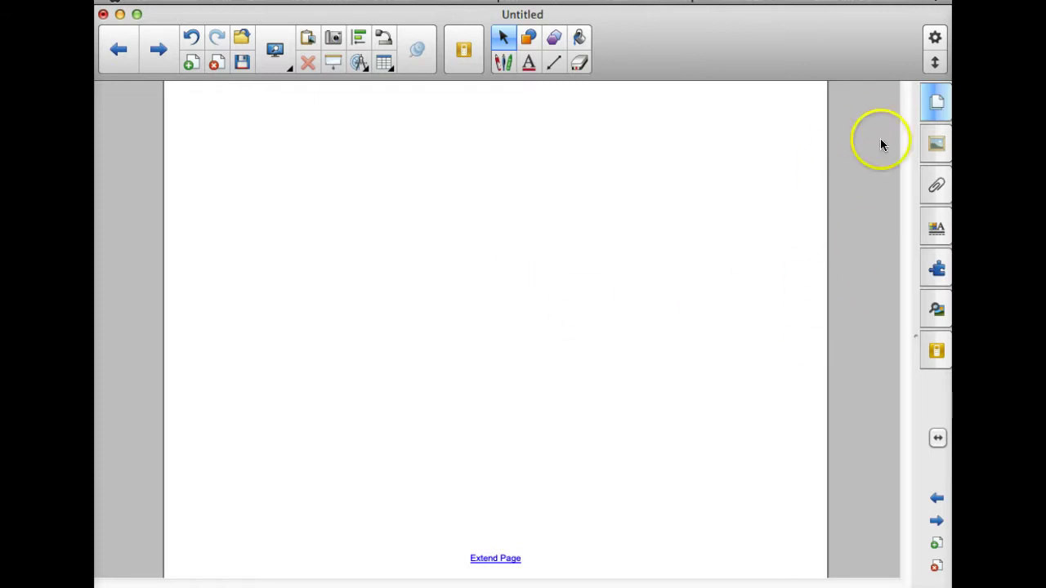
Show the Page Sorter and uncheck Auto-hide so the thumbnails stay pinned
{"action": "left_click", "coordinate": [936, 101]}
{"action": "left_click", "coordinate": [825, 567]}
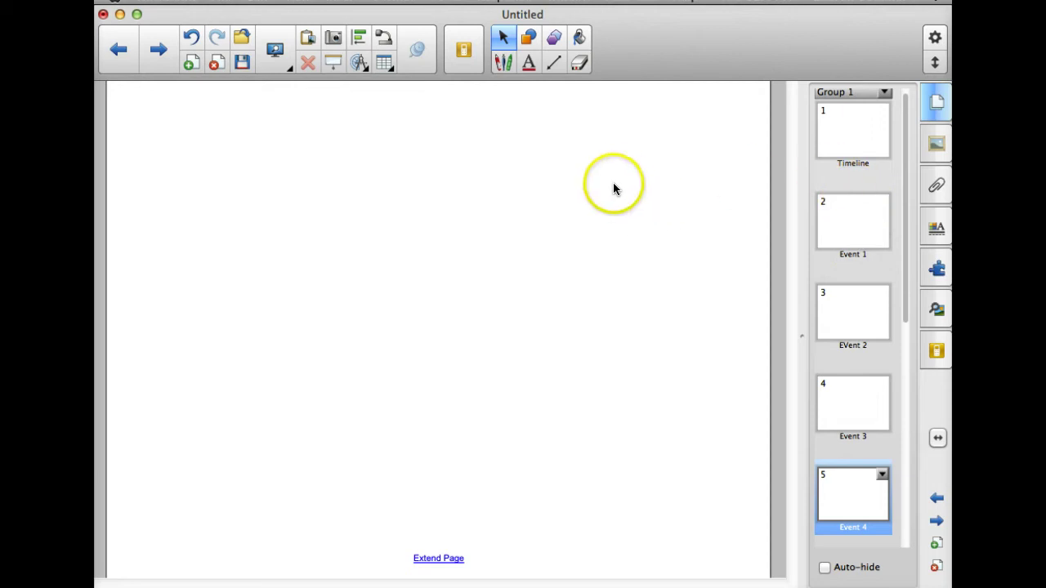
With the Lines tool, draw a long horizontal timeline and a short vertical tick near the top-left
{"action": "left_click", "coordinate": [555, 63]}
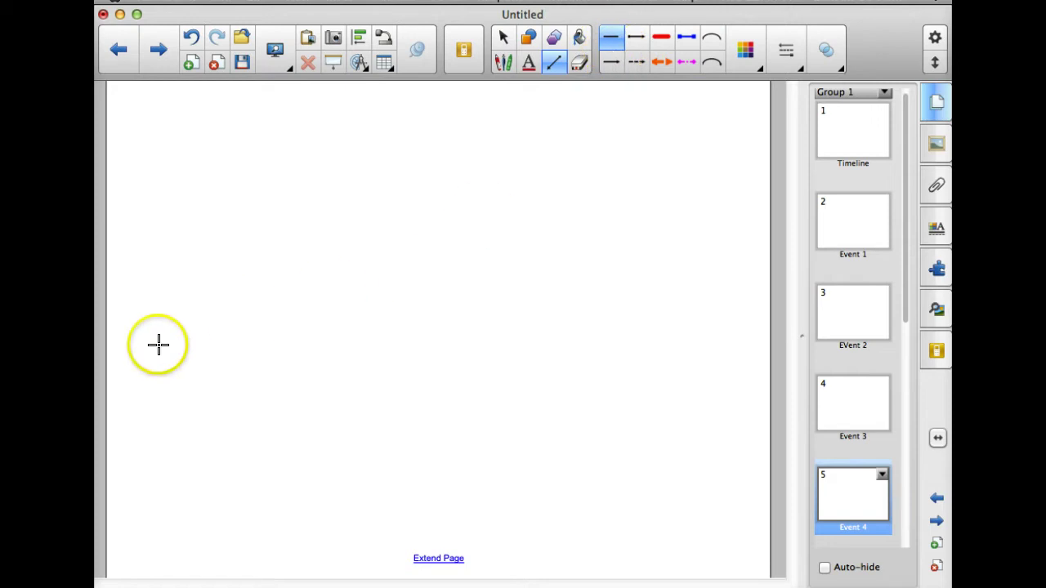
{"action": "mouse_move", "coordinate": [116, 336]}
{"action": "left_mouse_down"}
{"action": "mouse_move", "coordinate": [371, 317]}
{"action": "mouse_move", "coordinate": [751, 335]}
{"action": "left_mouse_up"}
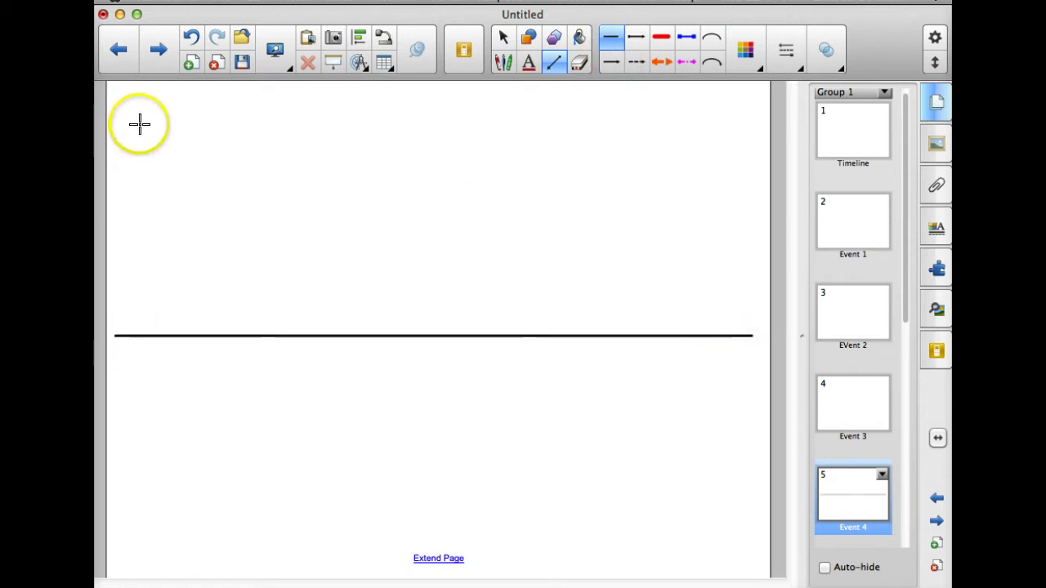
{"action": "left_click_drag", "start_coordinate": [143, 108], "coordinate": [141, 155]}
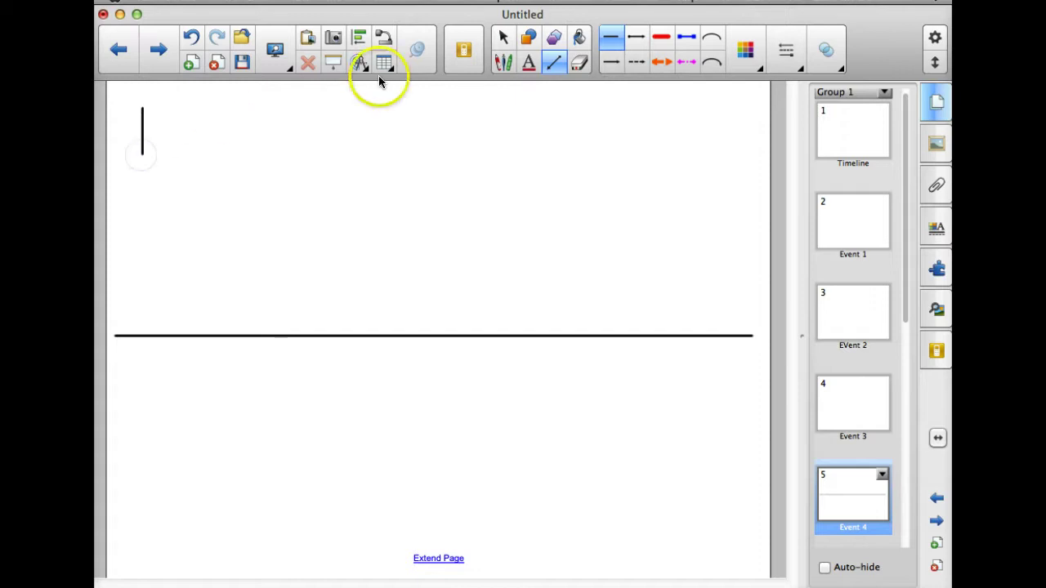
Select the short vertical tick and set it as an Infinite Cloner from its menu
{"action": "left_click", "coordinate": [504, 40]}
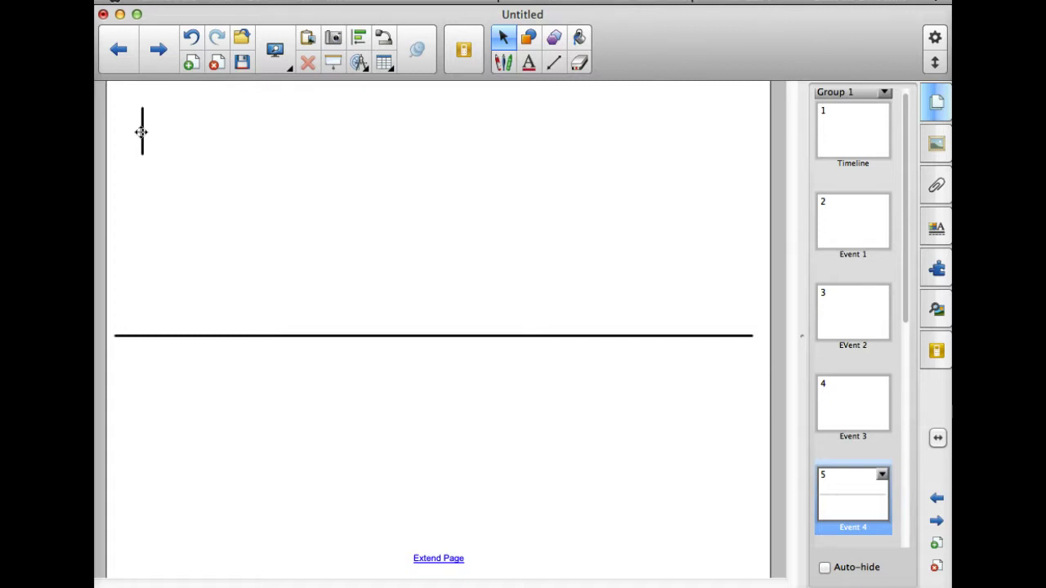
{"action": "left_click", "coordinate": [142, 132]}
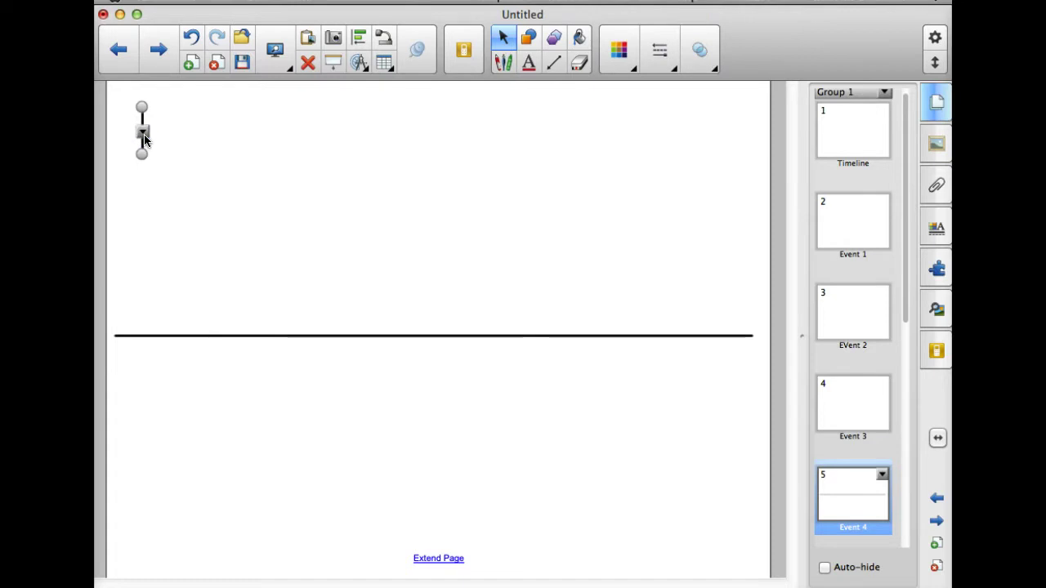
{"action": "left_click", "coordinate": [143, 136]}
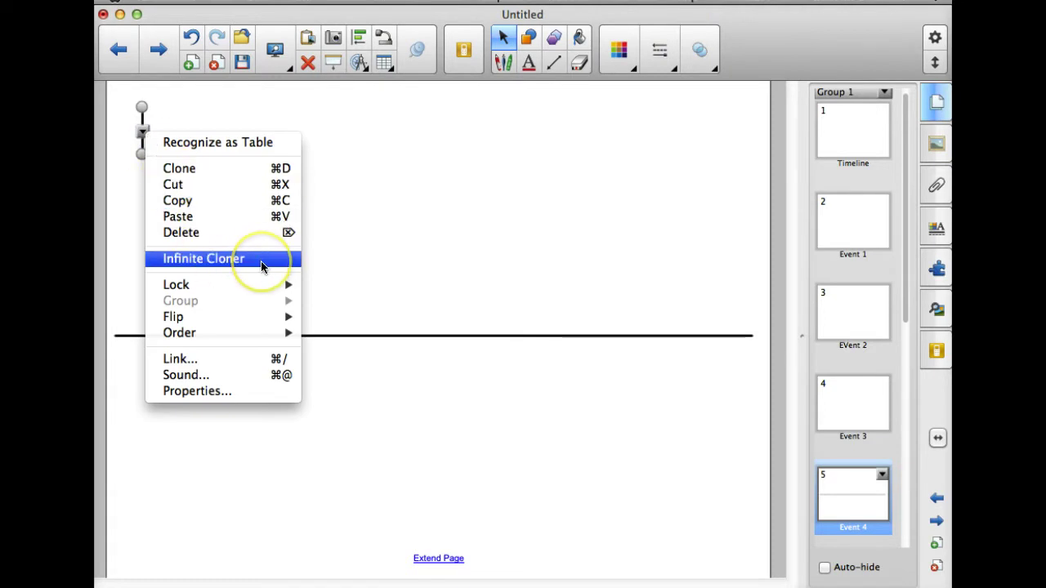
{"action": "left_click", "coordinate": [261, 258]}
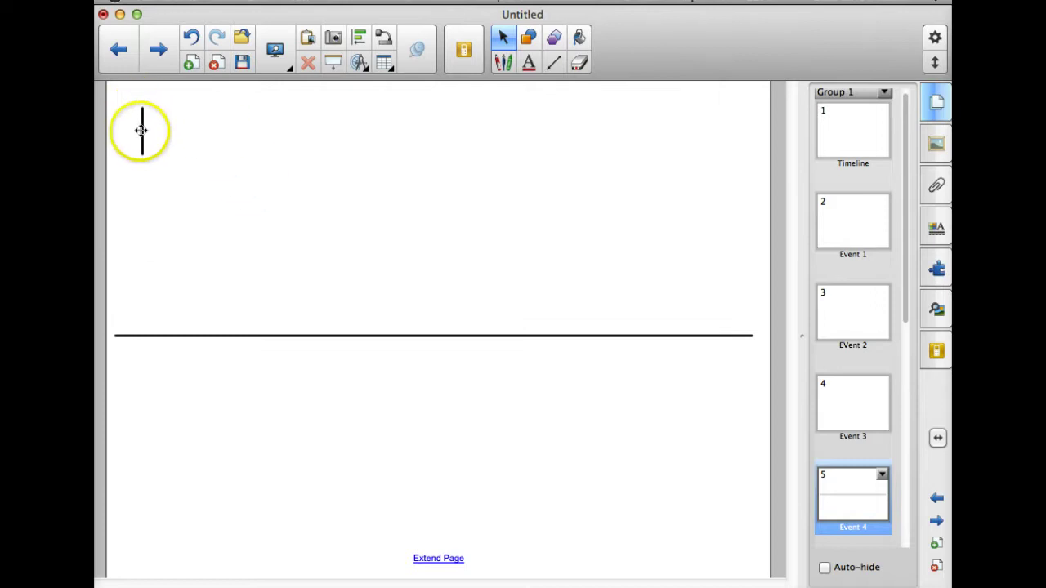
Drag copies of the cloner tick down onto the horizontal line as tick marks
{"action": "mouse_move", "coordinate": [145, 130]}
{"action": "left_mouse_down"}
{"action": "mouse_move", "coordinate": [339, 198]}
{"action": "mouse_move", "coordinate": [425, 296]}
{"action": "mouse_move", "coordinate": [448, 340]}
{"action": "left_mouse_up"}
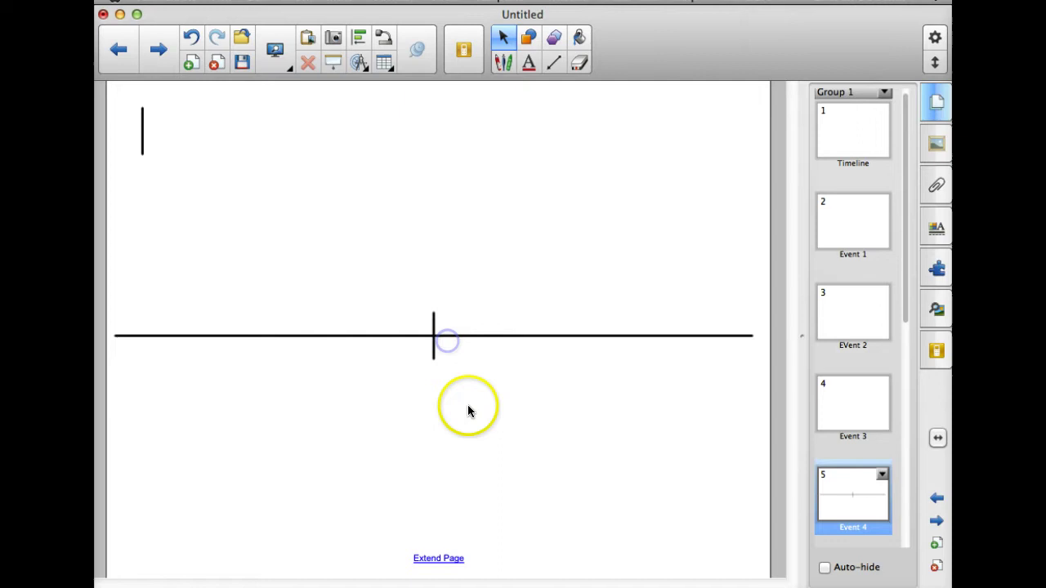
{"action": "mouse_move", "coordinate": [139, 127]}
{"action": "left_mouse_down"}
{"action": "mouse_move", "coordinate": [368, 342]}
{"action": "mouse_move", "coordinate": [139, 129]}
{"action": "mouse_move", "coordinate": [250, 236]}
{"action": "mouse_move", "coordinate": [315, 349]}
{"action": "mouse_move", "coordinate": [142, 122]}
{"action": "mouse_move", "coordinate": [228, 240]}
{"action": "mouse_move", "coordinate": [241, 340]}
{"action": "left_mouse_up"}
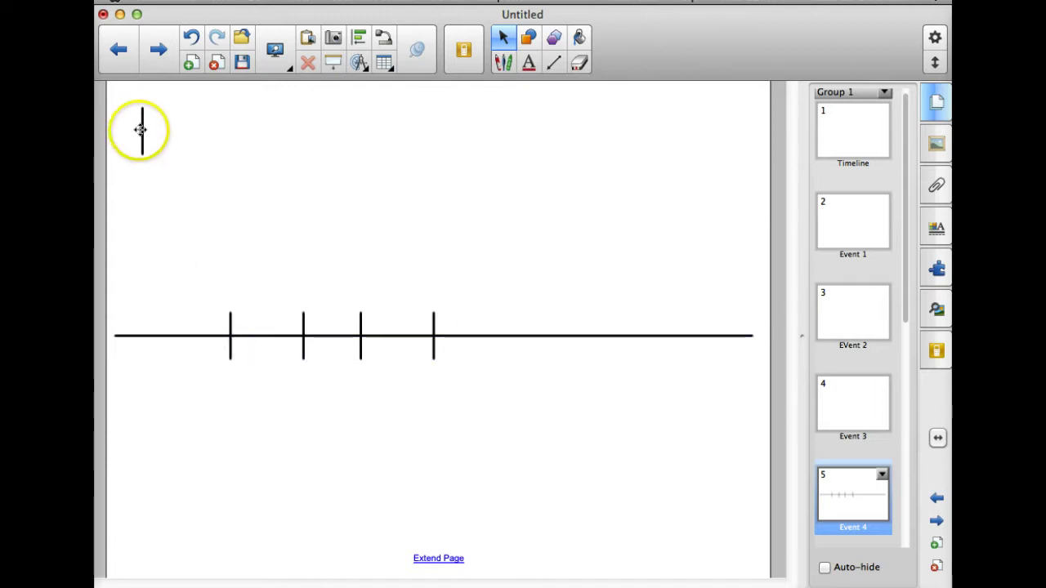
{"action": "left_click_drag", "start_coordinate": [499, 330], "coordinate": [494, 336]}
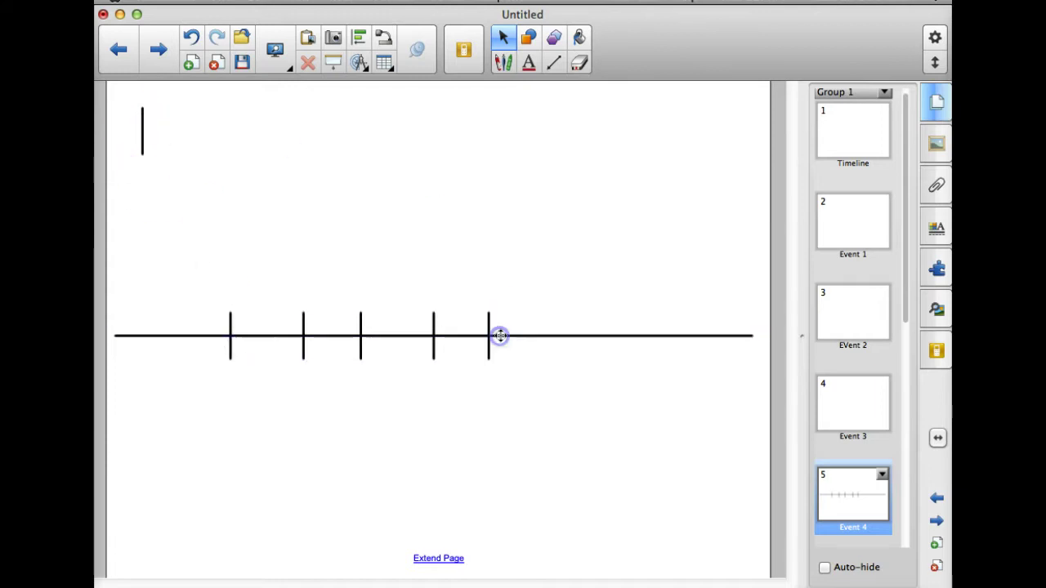
{"action": "mouse_move", "coordinate": [139, 137]}
{"action": "left_mouse_down"}
{"action": "mouse_move", "coordinate": [437, 201]}
{"action": "mouse_move", "coordinate": [559, 315]}
{"action": "mouse_move", "coordinate": [559, 340]}
{"action": "mouse_move", "coordinate": [122, 123]}
{"action": "mouse_move", "coordinate": [141, 129]}
{"action": "left_mouse_up"}
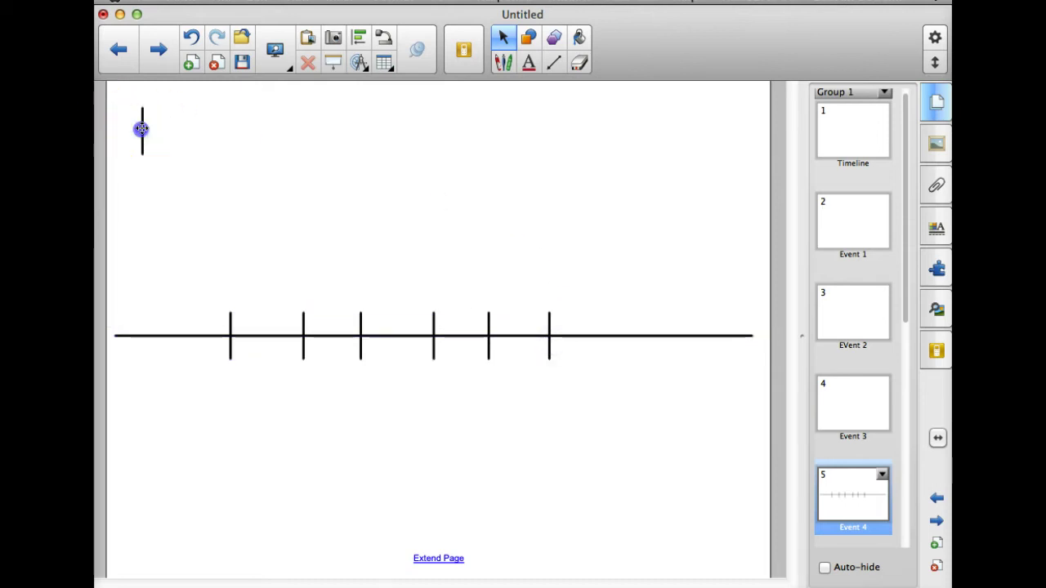
{"action": "left_click_drag", "start_coordinate": [556, 242], "coordinate": [616, 336]}
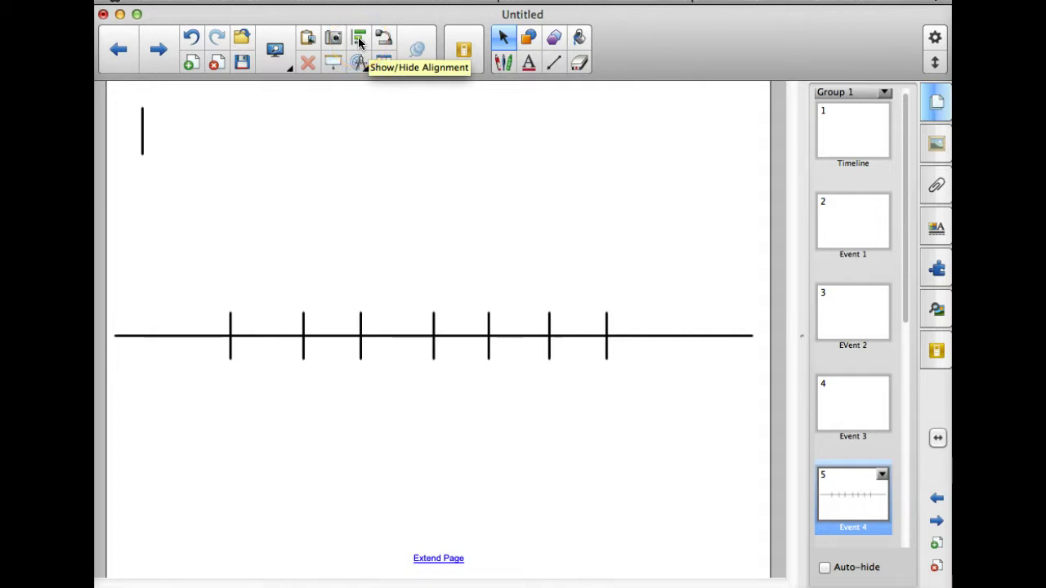
{"action": "right_click", "coordinate": [693, 45]}
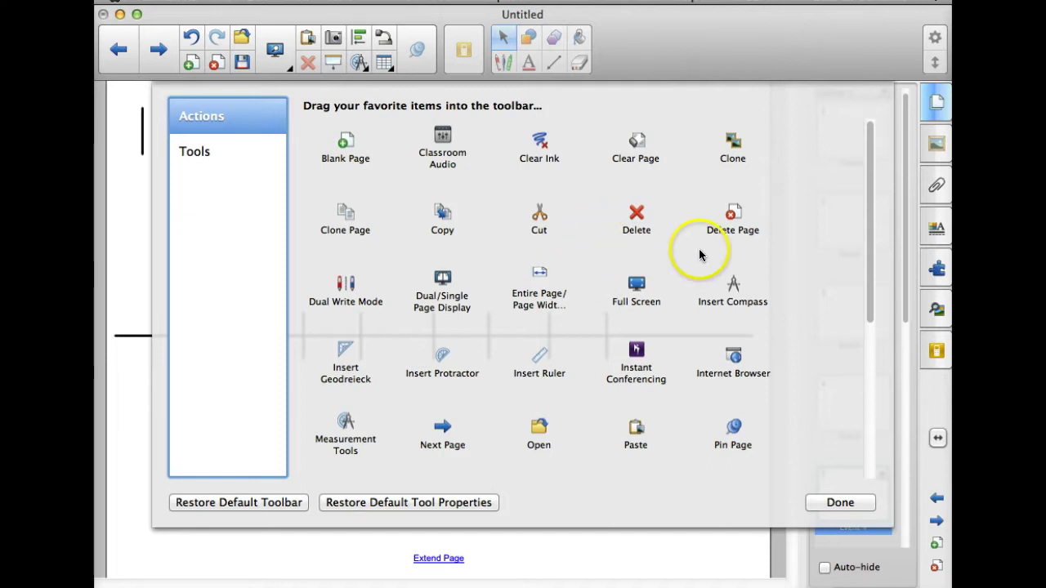
{"action": "left_click_drag", "start_coordinate": [869, 217], "coordinate": [809, 388]}
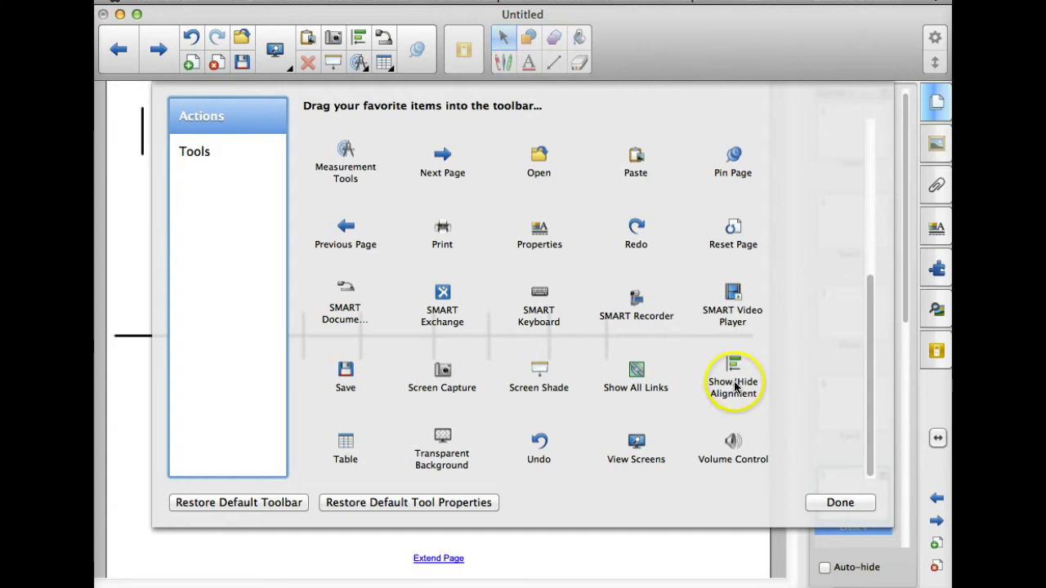
{"action": "mouse_move", "coordinate": [734, 384]}
{"action": "left_mouse_down"}
{"action": "mouse_move", "coordinate": [658, 93]}
{"action": "mouse_move", "coordinate": [561, 57]}
{"action": "mouse_move", "coordinate": [668, 427]}
{"action": "mouse_move", "coordinate": [737, 334]}
{"action": "mouse_move", "coordinate": [737, 379]}
{"action": "left_mouse_up"}
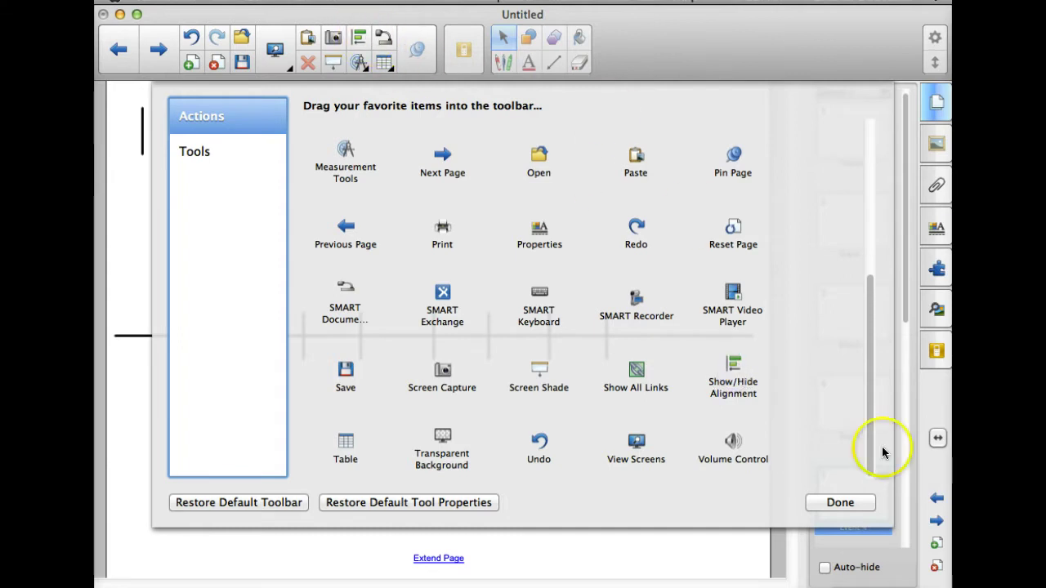
{"action": "left_click", "coordinate": [841, 503]}
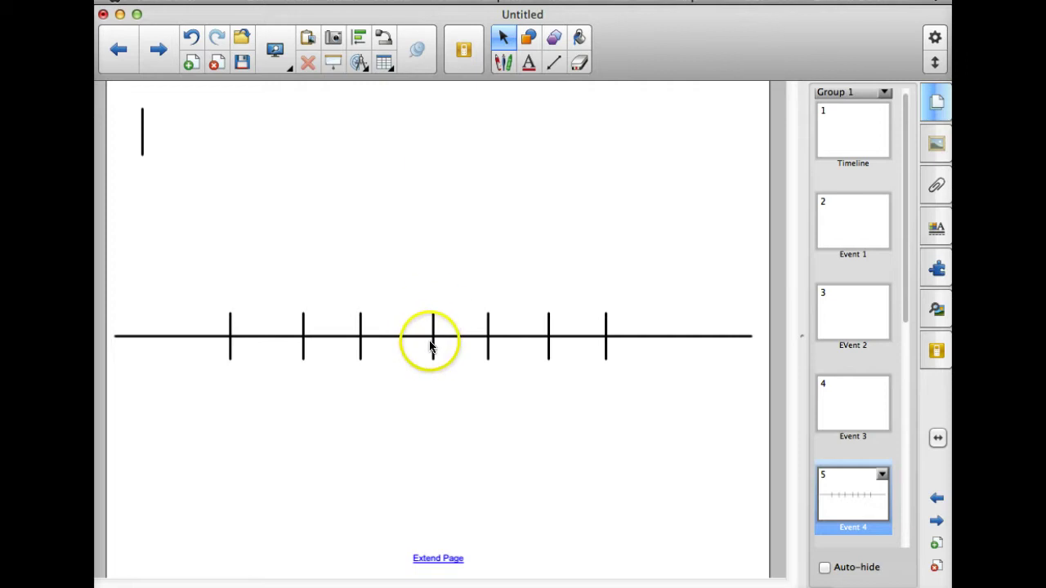
Search the Gallery for 'star' and place the Bang 2 picture below the timeline
{"action": "left_click", "coordinate": [936, 146]}
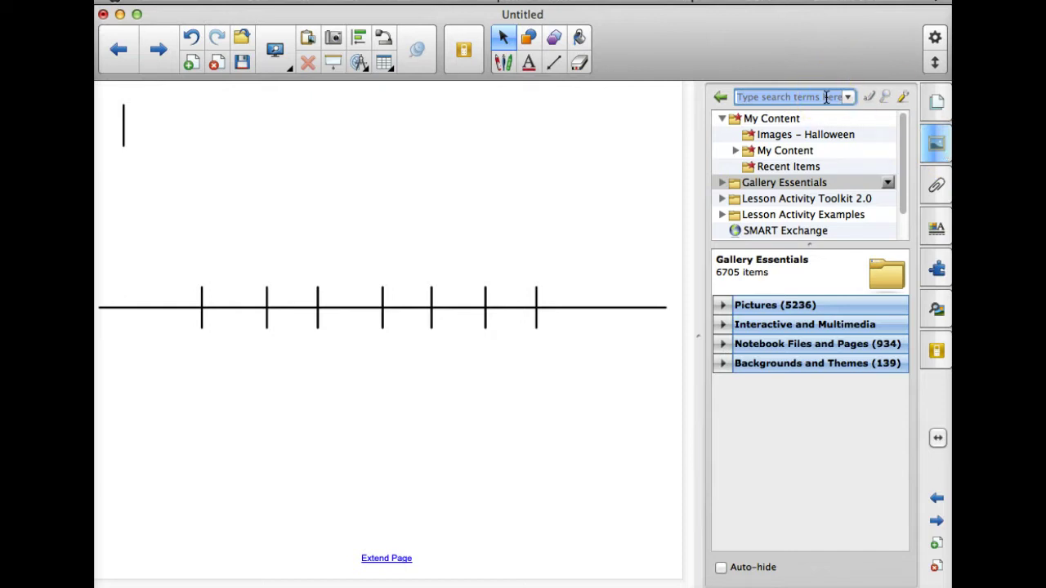
{"action": "type", "text": "star"}
{"action": "key", "text": "Return"}
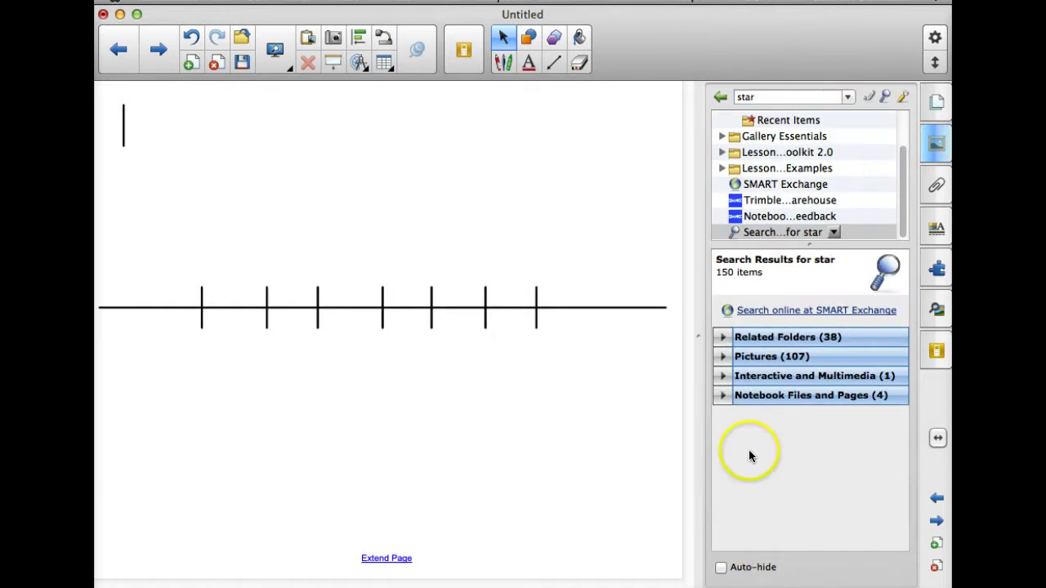
{"action": "left_click", "coordinate": [723, 358]}
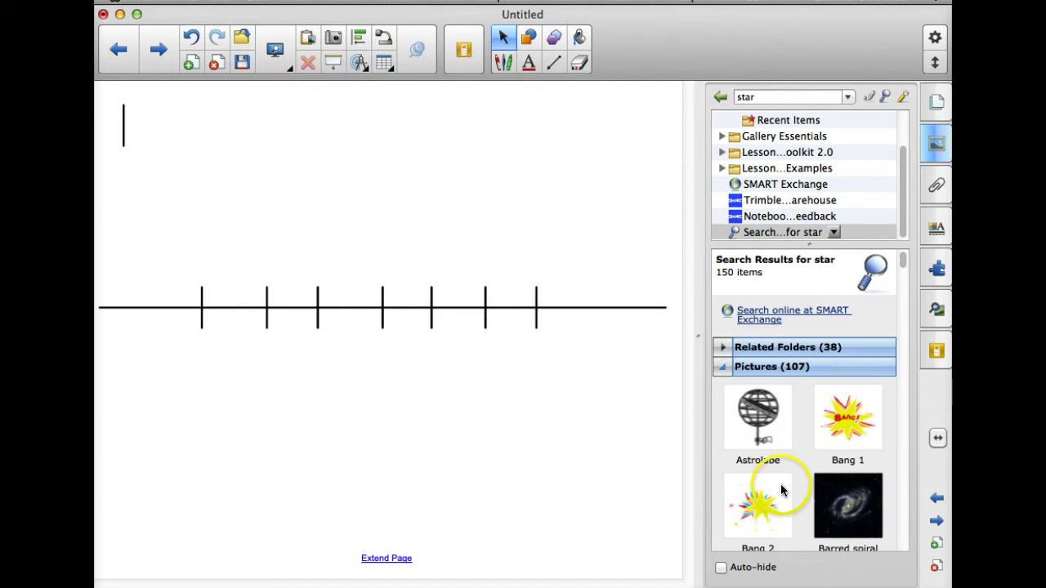
{"action": "scroll", "coordinate": [782, 488], "scroll_direction": "down", "scroll_amount": 1}
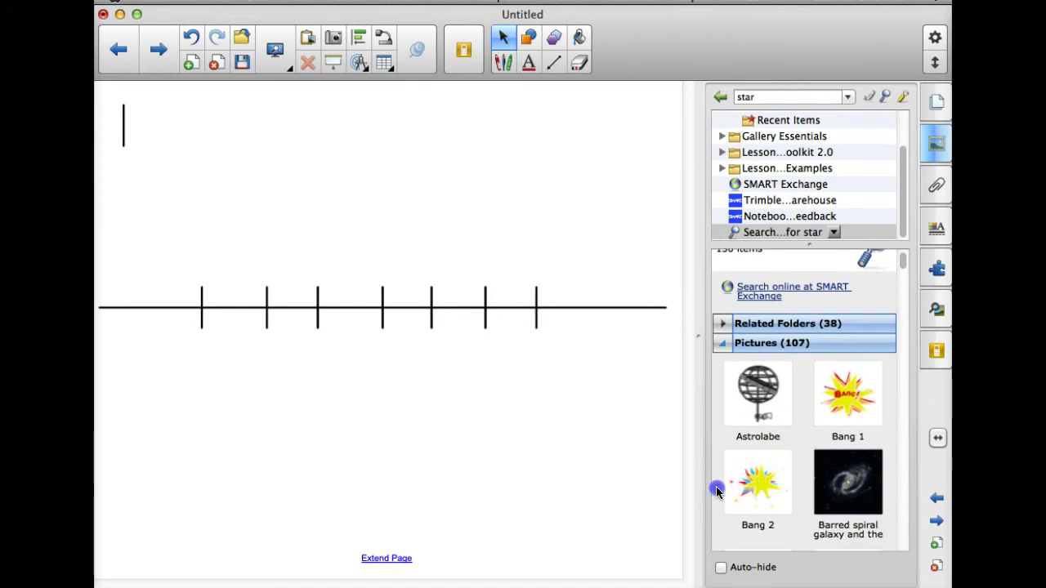
{"action": "left_click_drag", "start_coordinate": [716, 490], "coordinate": [431, 450]}
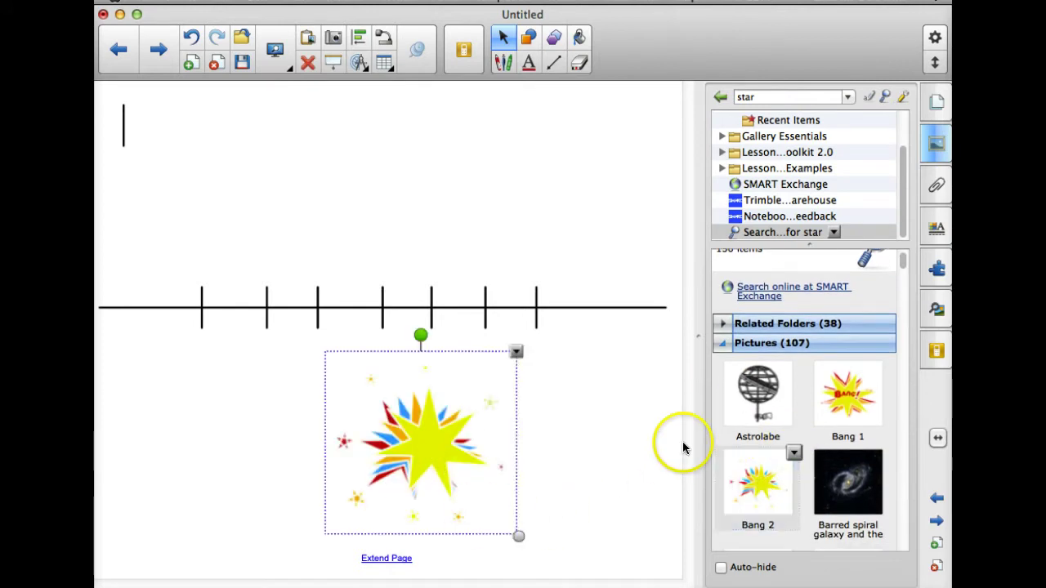
{"action": "left_click", "coordinate": [630, 413]}
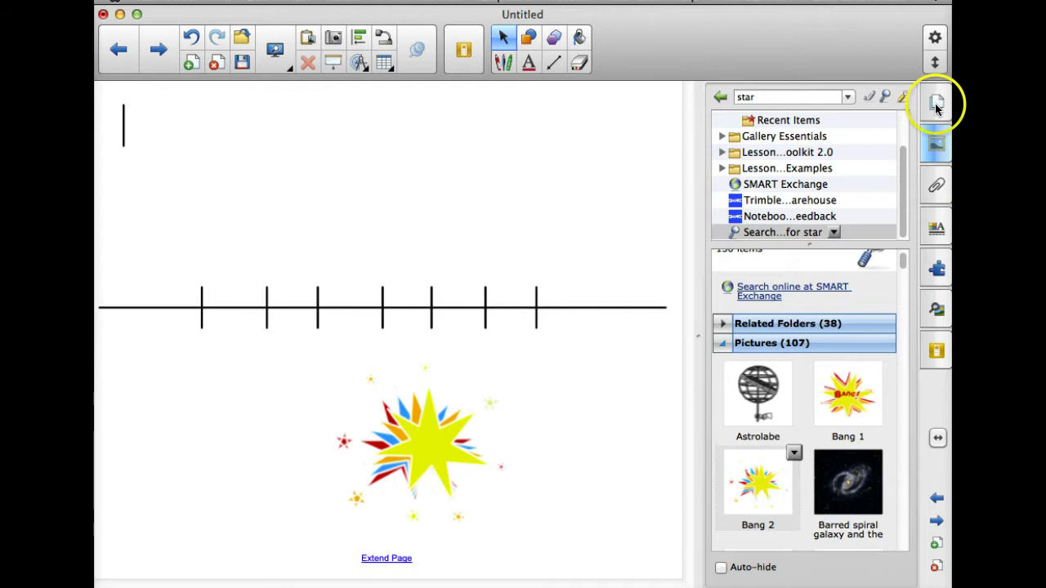
Collapse the side panel, shrink the Bang 2 star and move it onto the middle tick
{"action": "left_click", "coordinate": [720, 567]}
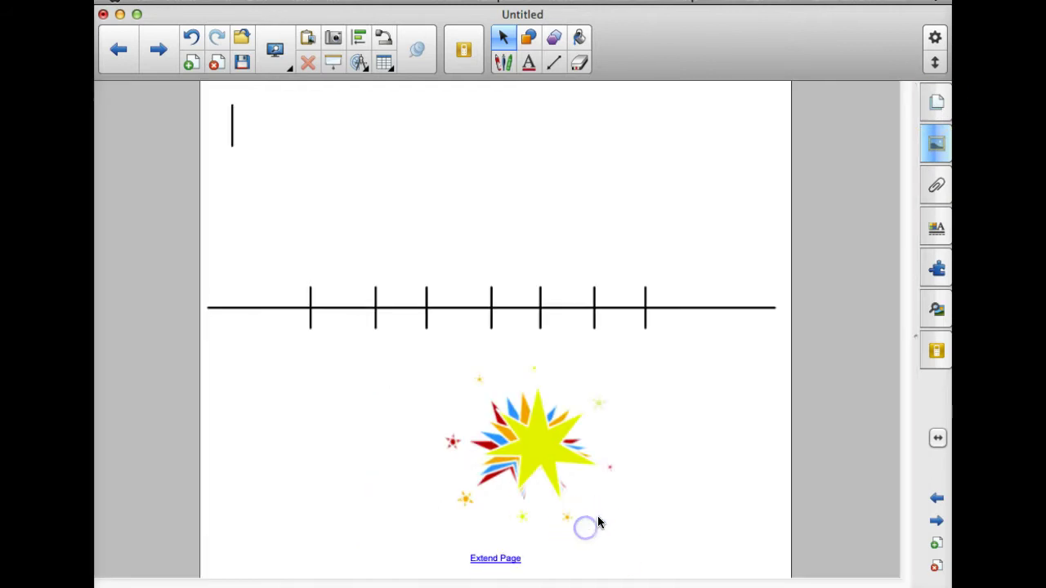
{"action": "left_click", "coordinate": [529, 475]}
{"action": "left_click_drag", "start_coordinate": [622, 538], "coordinate": [503, 421]}
{"action": "left_click_drag", "start_coordinate": [467, 387], "coordinate": [496, 306]}
{"action": "left_click", "coordinate": [591, 392]}
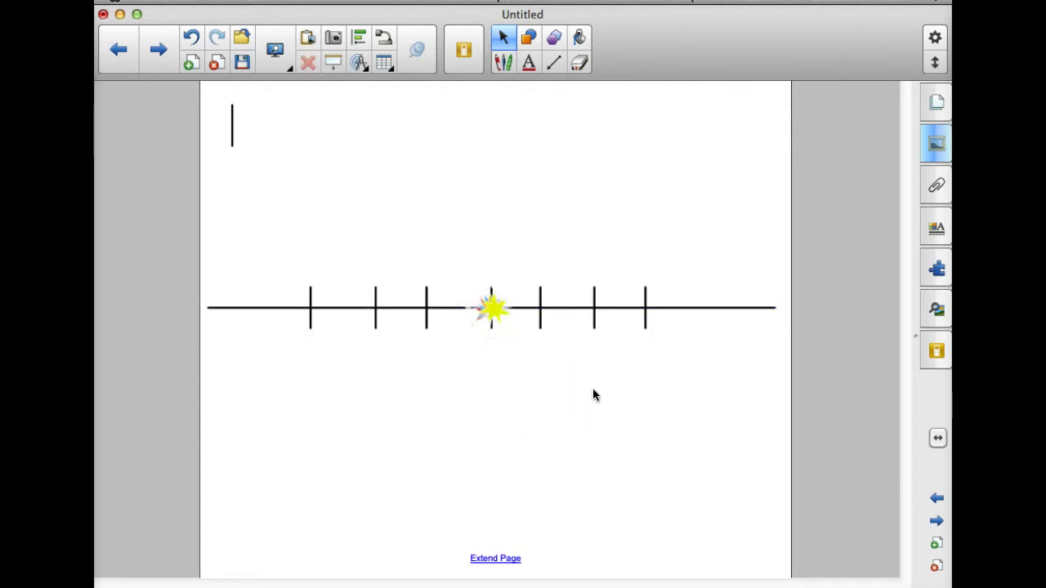
{"action": "left_click", "coordinate": [596, 384]}
{"action": "left_click", "coordinate": [490, 311]}
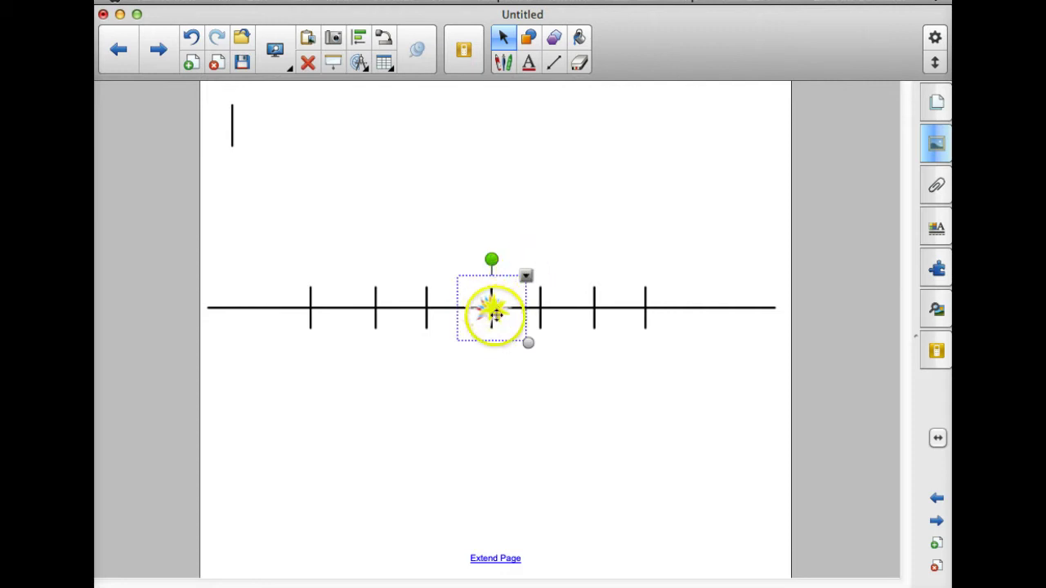
Make the star an Infinite Cloner and drag star copies onto the other tick marks
{"action": "left_click", "coordinate": [527, 281]}
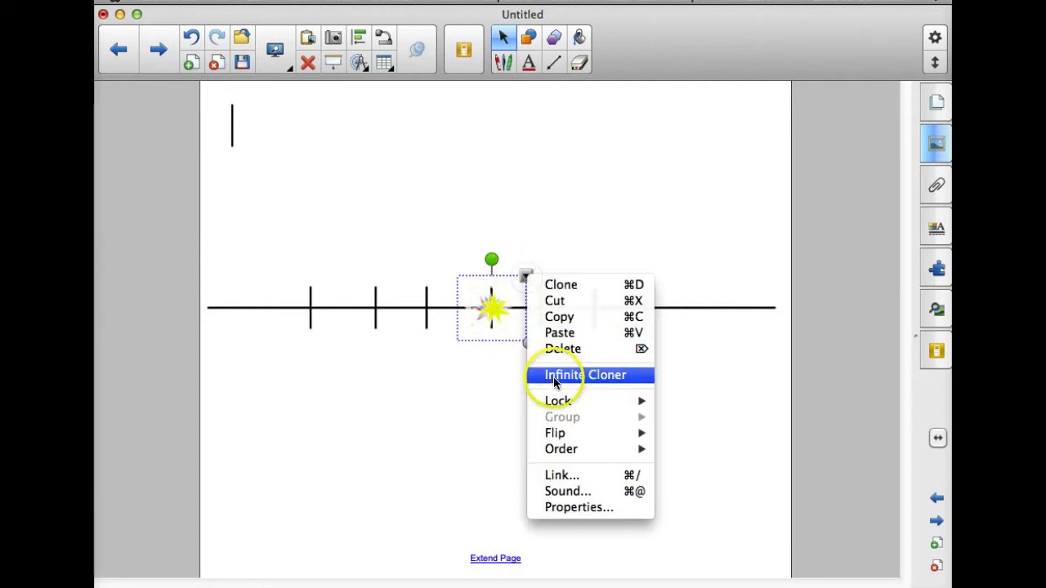
{"action": "left_click", "coordinate": [557, 374]}
{"action": "left_click_drag", "start_coordinate": [491, 312], "coordinate": [590, 311]}
{"action": "left_click_drag", "start_coordinate": [489, 311], "coordinate": [359, 317]}
{"action": "left_click_drag", "start_coordinate": [481, 313], "coordinate": [299, 313]}
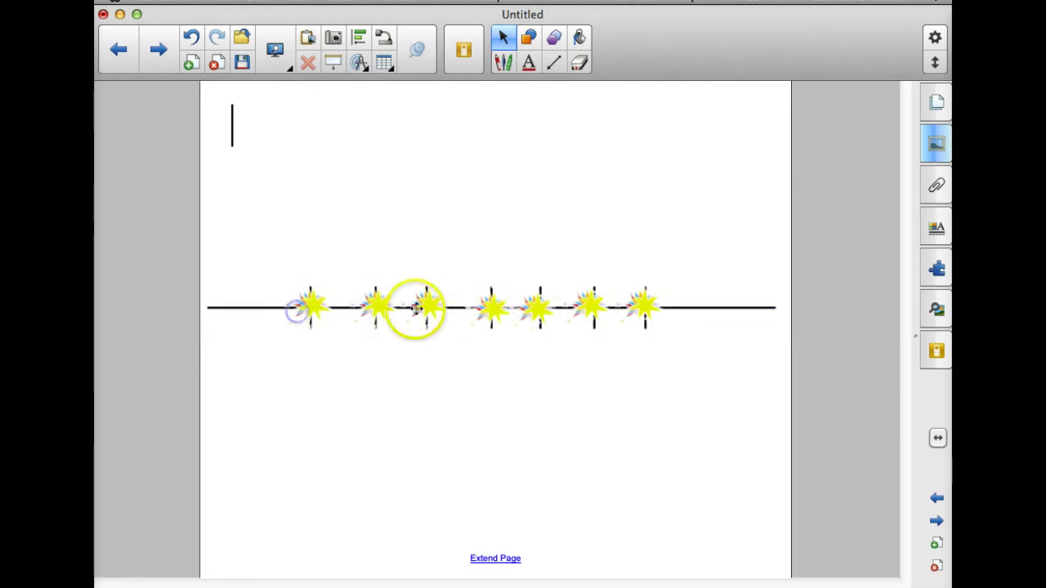
Turn off Infinite Cloner on the original star on the middle tick
{"action": "left_click", "coordinate": [491, 308]}
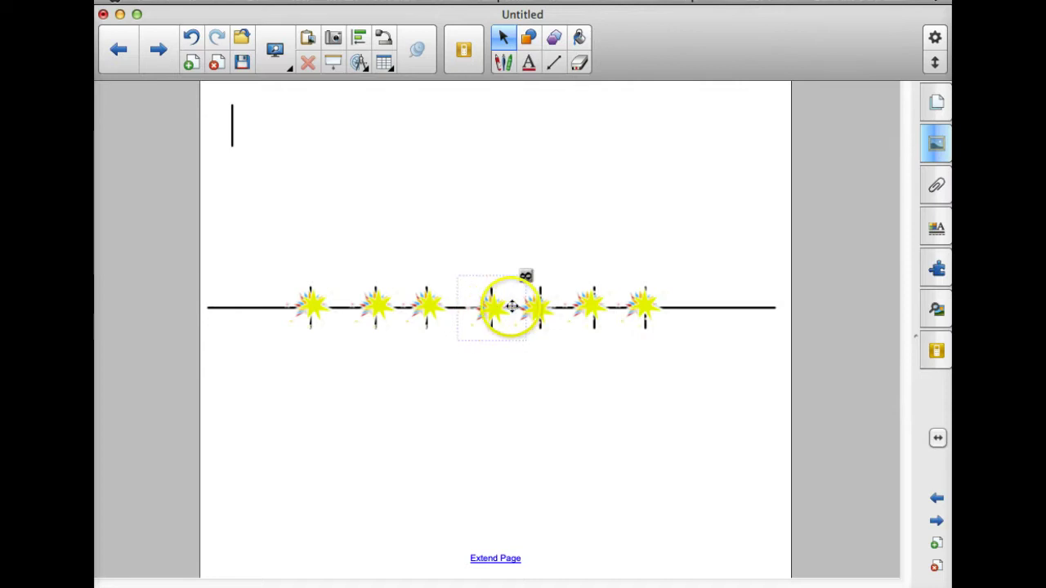
{"action": "left_click", "coordinate": [526, 278]}
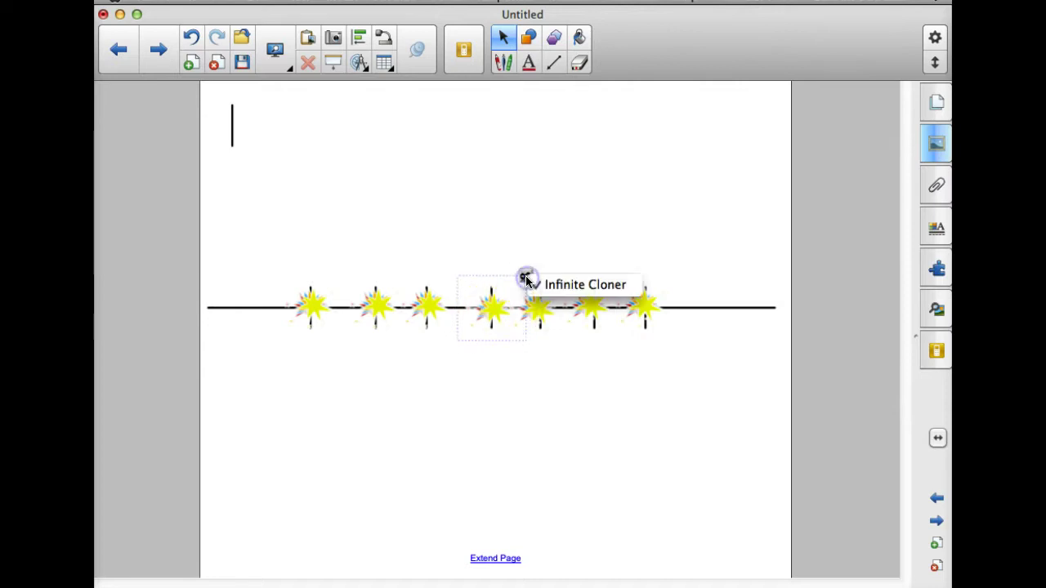
{"action": "left_click", "coordinate": [558, 285]}
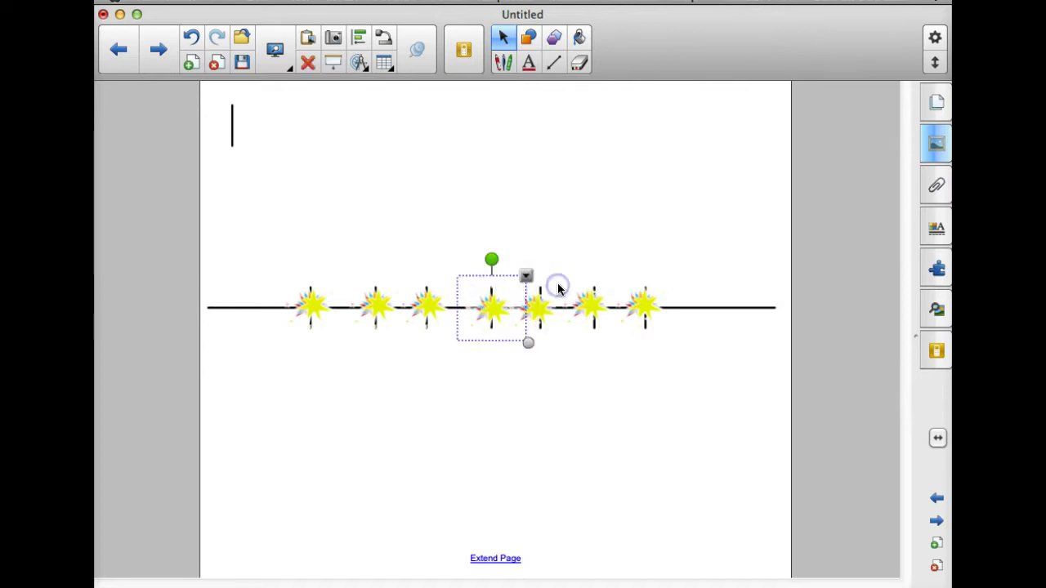
{"action": "left_click", "coordinate": [630, 415]}
Turn off Infinite Cloner on the spare top-left tick and show the page thumbnails
{"action": "left_click", "coordinate": [231, 123]}
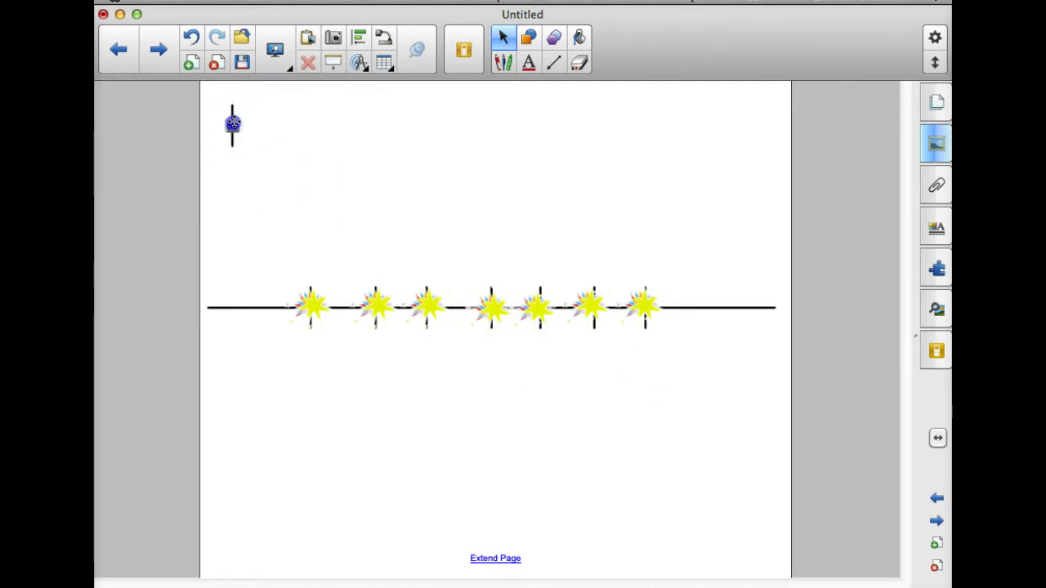
{"action": "left_click", "coordinate": [230, 127]}
{"action": "left_click", "coordinate": [247, 136]}
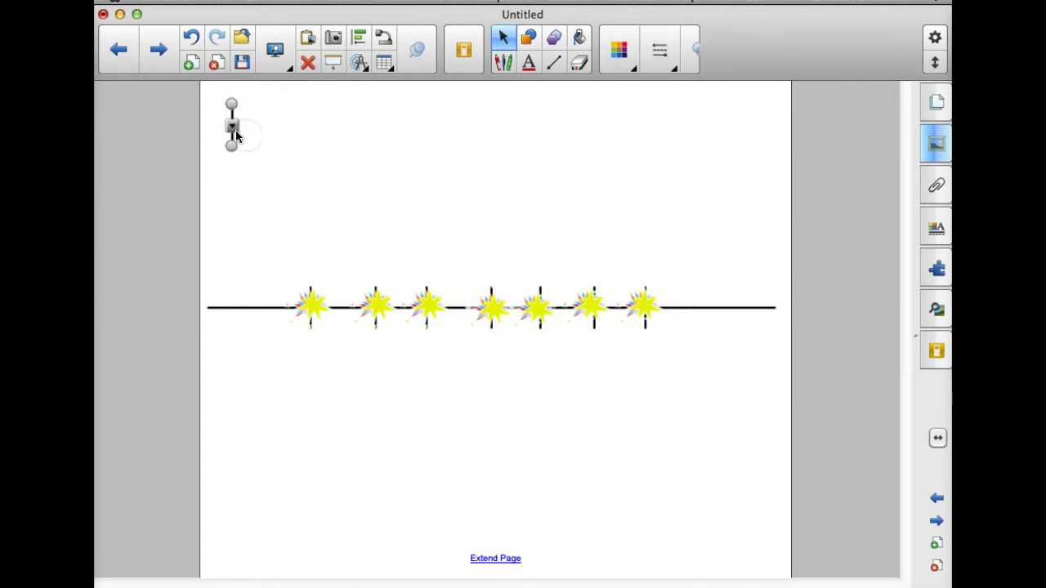
{"action": "left_click", "coordinate": [254, 149]}
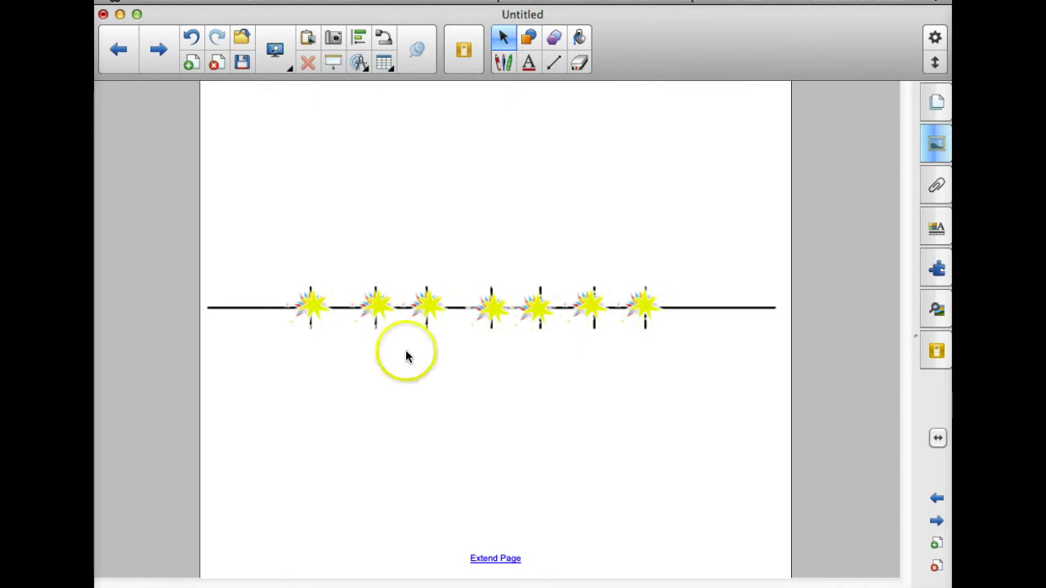
{"action": "left_click", "coordinate": [938, 102]}
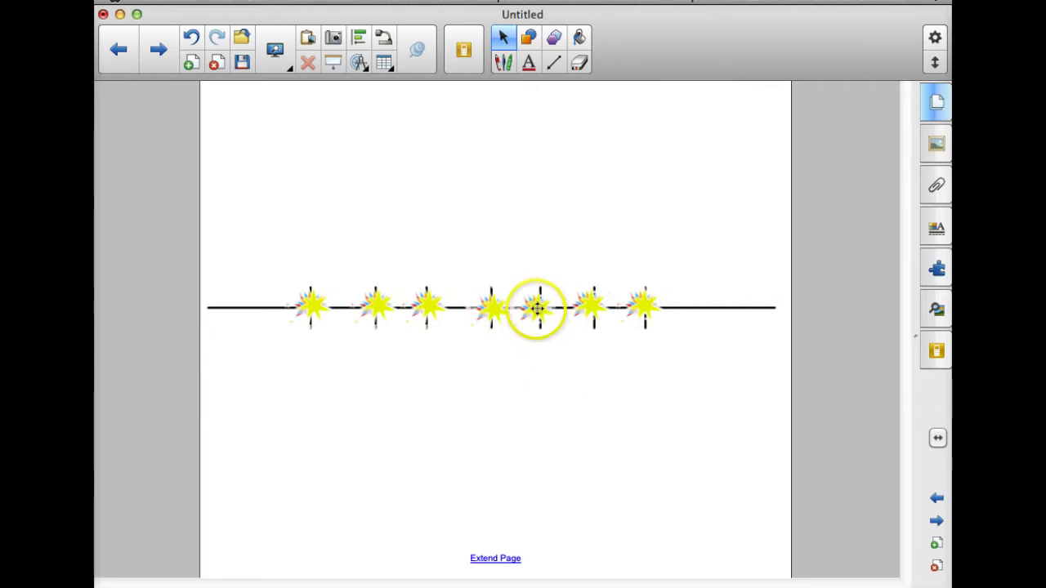
Select the fifth star on the timeline and open its options menu
{"action": "left_click", "coordinate": [537, 307]}
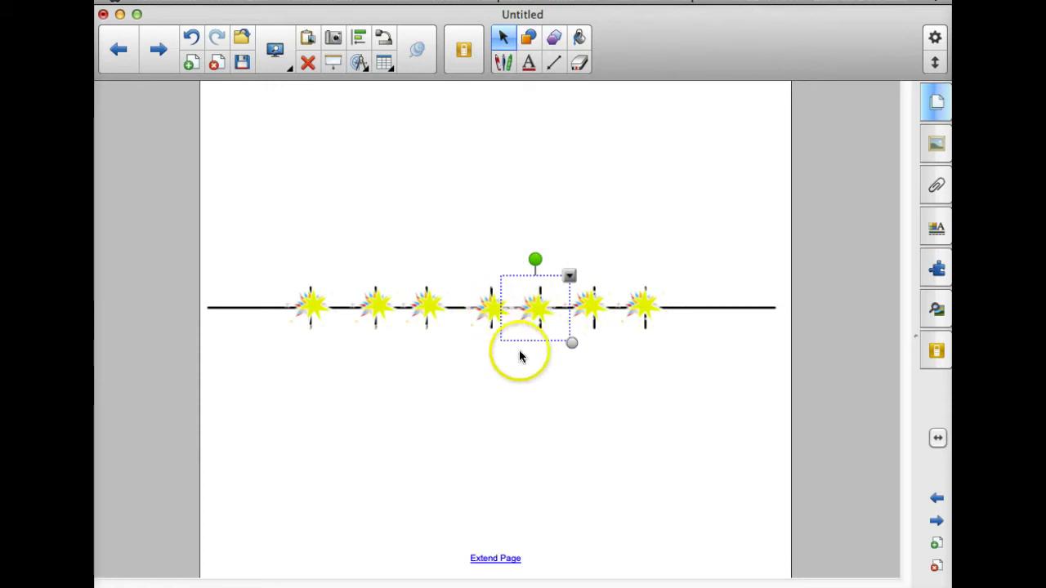
{"action": "left_click", "coordinate": [570, 277]}
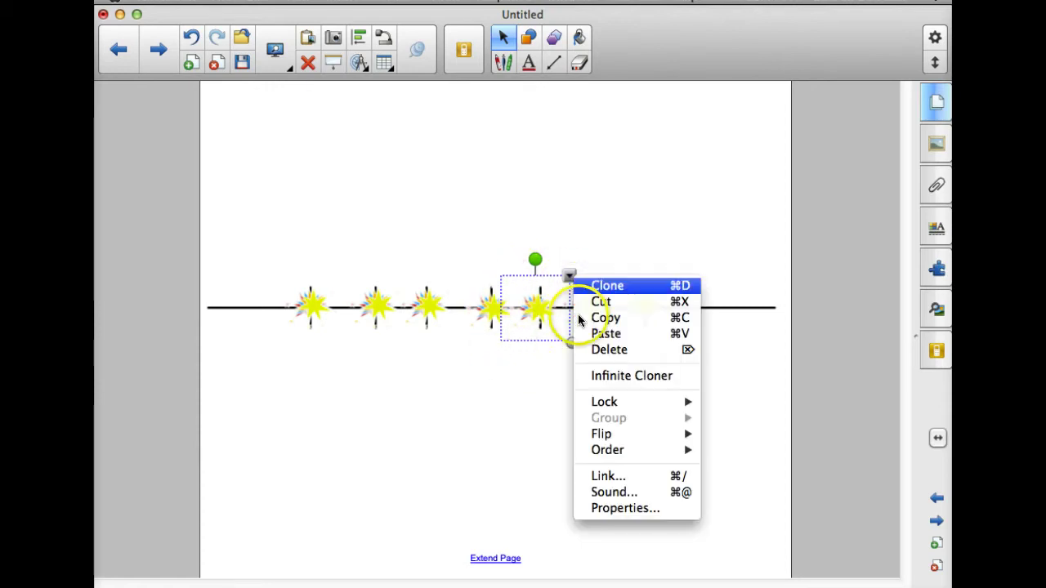
Link the fifth star to page '2: Event 1' in this file, launched by clicking the object
{"action": "left_click", "coordinate": [626, 478]}
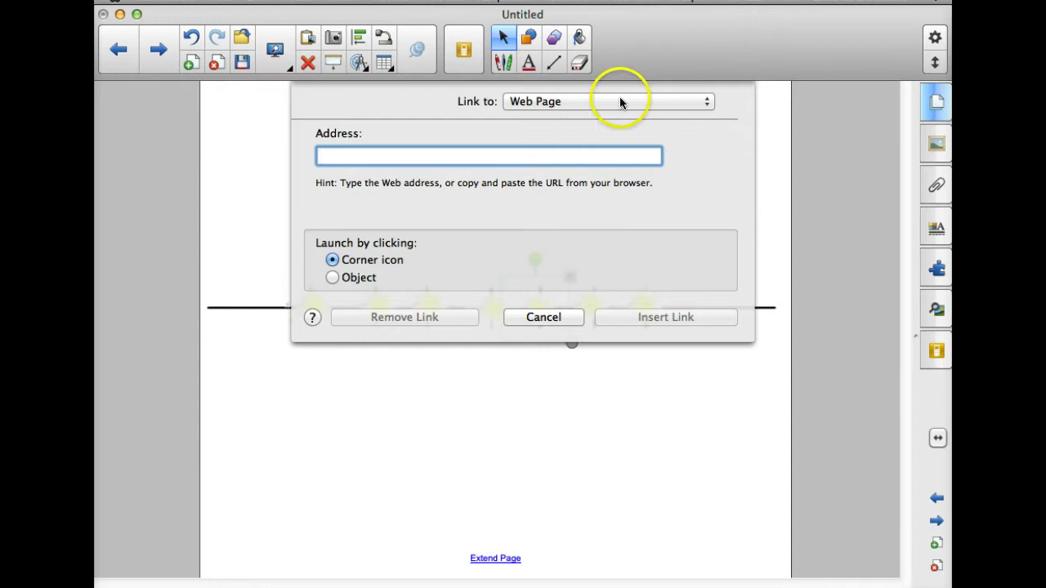
{"action": "left_click", "coordinate": [709, 104]}
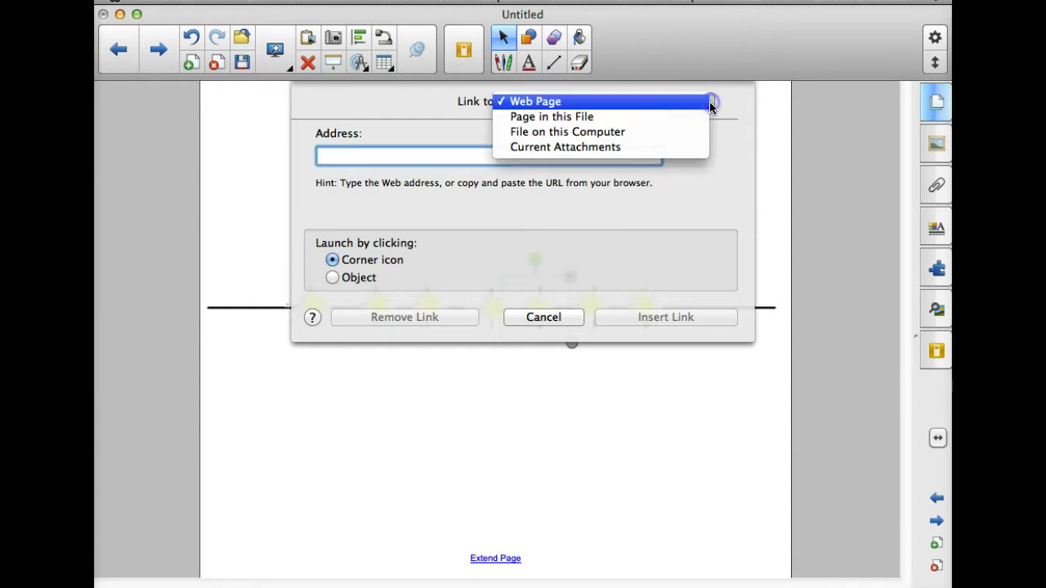
{"action": "left_click", "coordinate": [606, 119]}
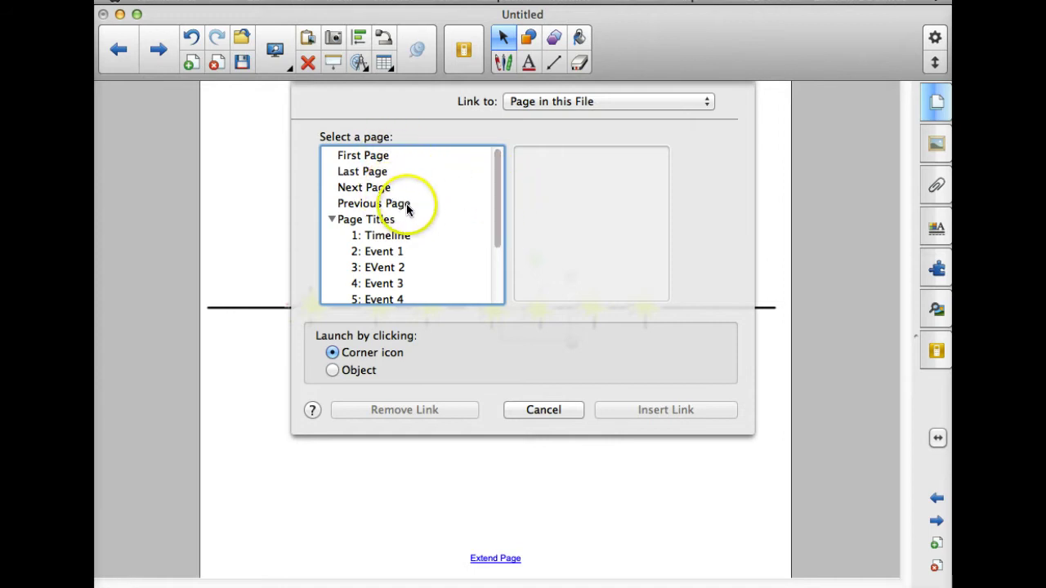
{"action": "left_click_drag", "start_coordinate": [495, 156], "coordinate": [500, 232]}
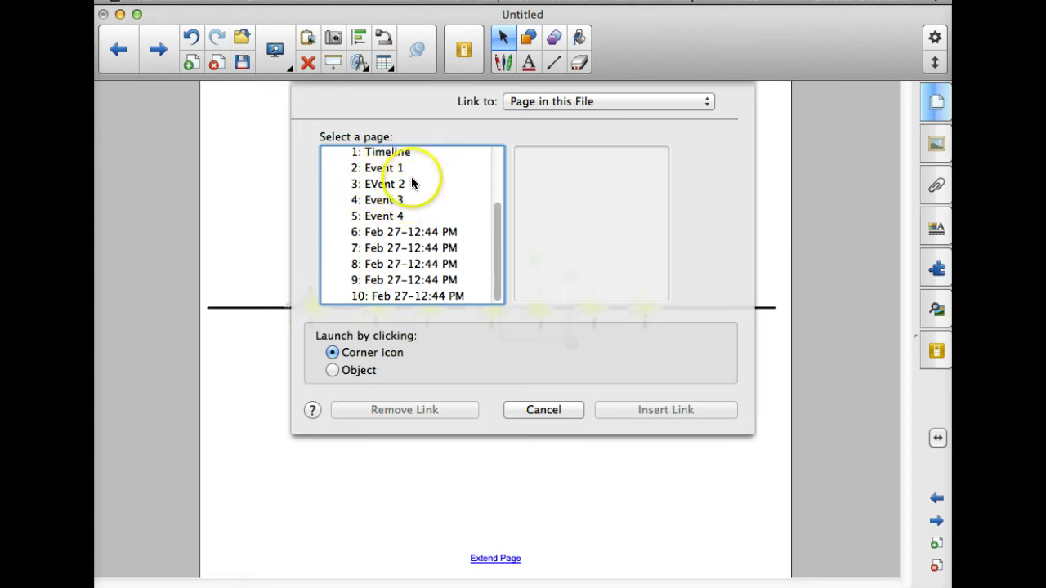
{"action": "left_click", "coordinate": [378, 170]}
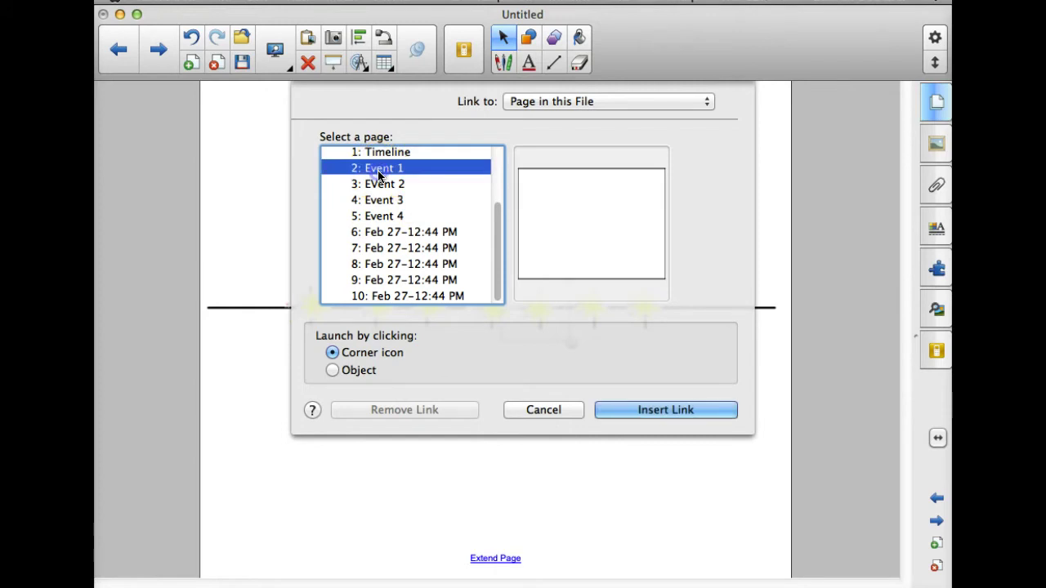
{"action": "left_click", "coordinate": [333, 372]}
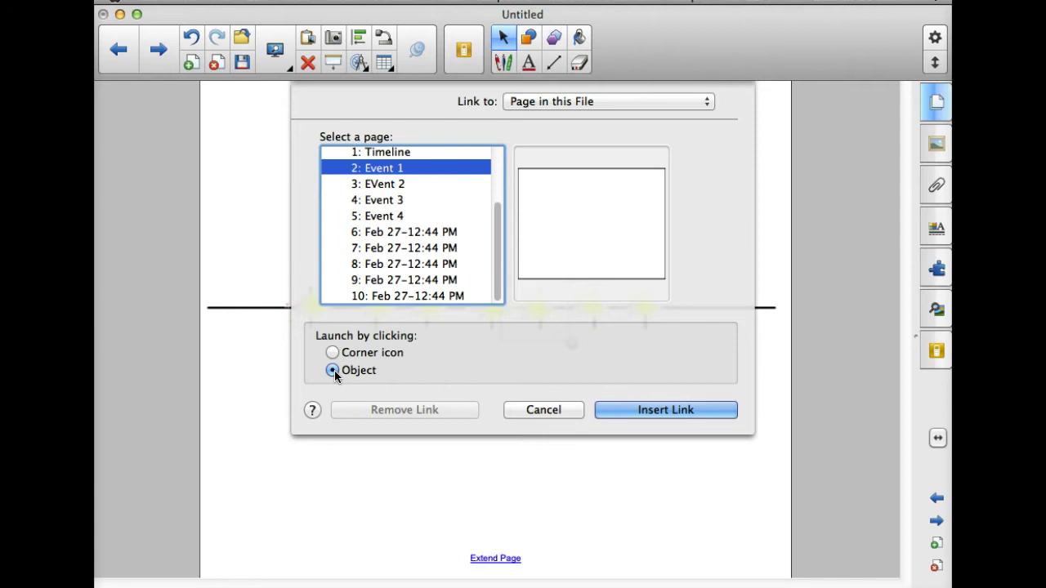
{"action": "left_click", "coordinate": [683, 414]}
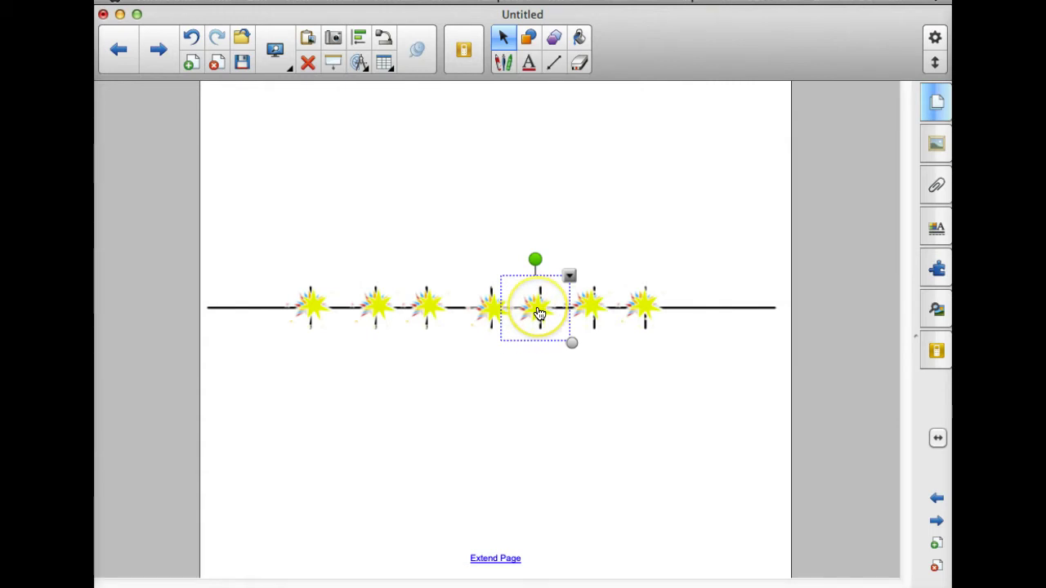
Follow the star's link to the blank Event 1 page and show the Page Sorter thumbnails
{"action": "left_click", "coordinate": [539, 313]}
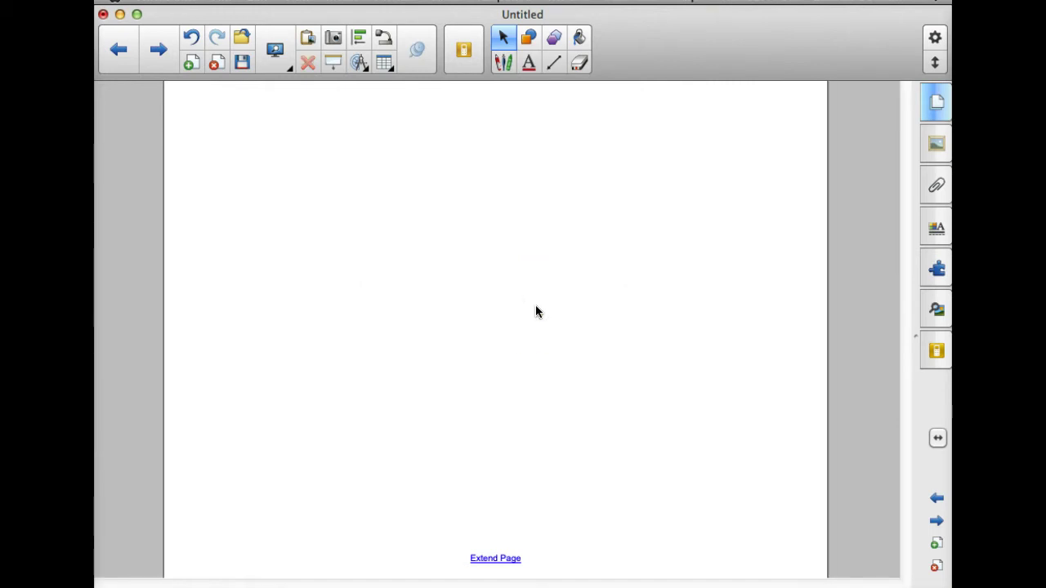
{"action": "left_click", "coordinate": [936, 104]}
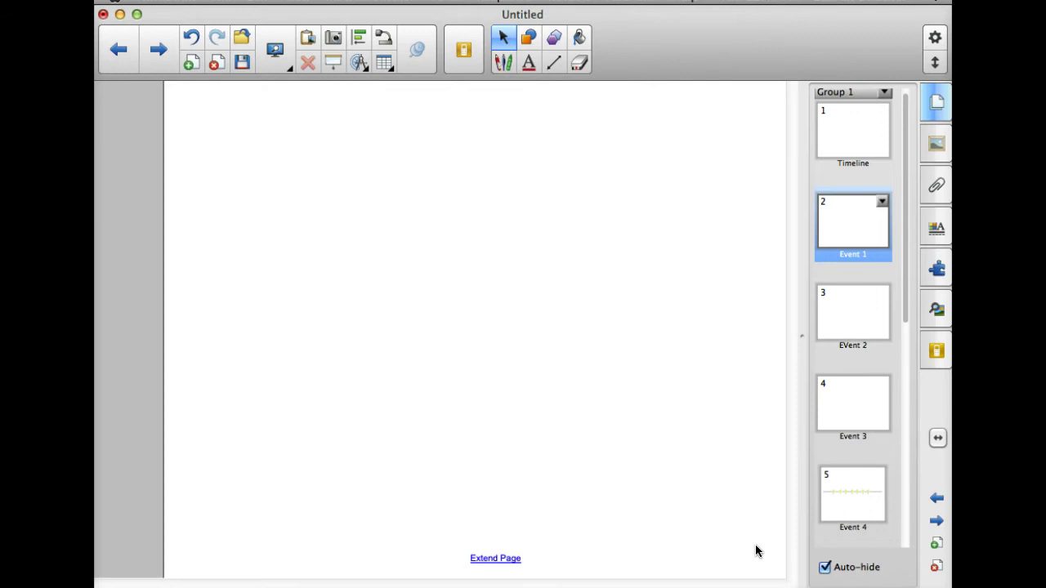
Search the gallery for 'back' and place the Back arrow picture at the page's lower right
{"action": "left_click", "coordinate": [944, 152]}
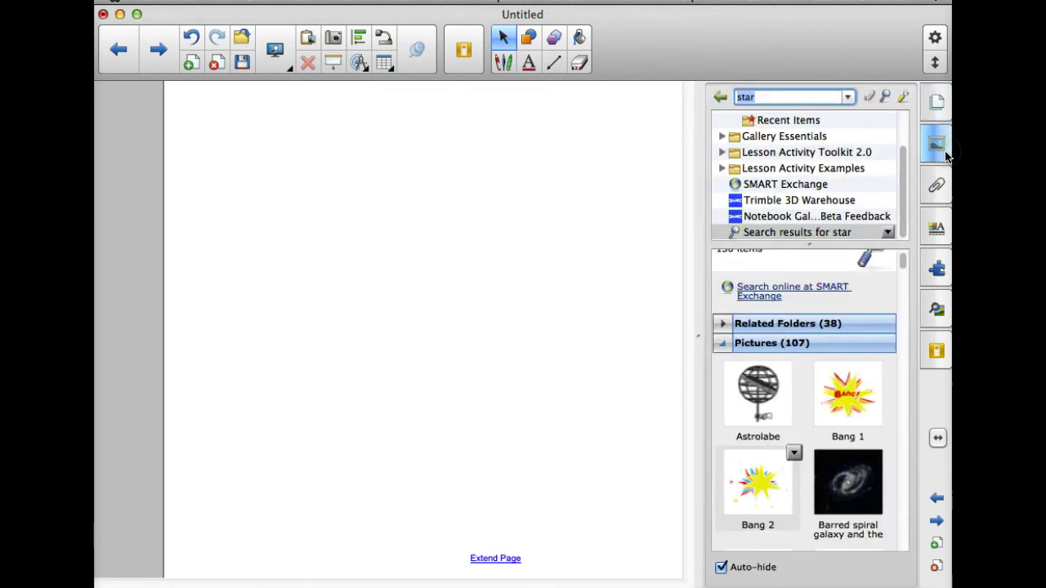
{"action": "left_click", "coordinate": [789, 95]}
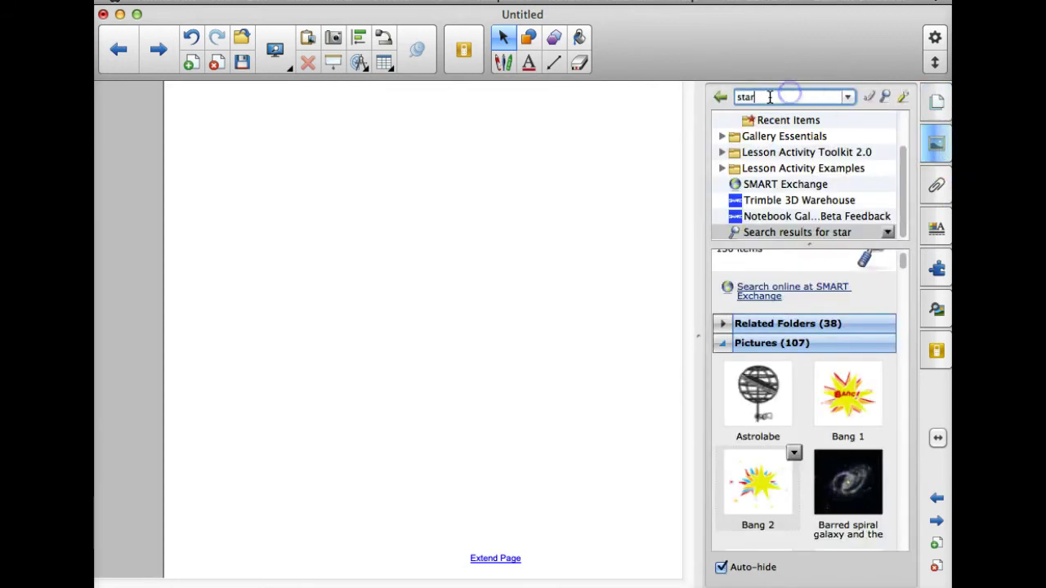
{"action": "type", "text": "back"}
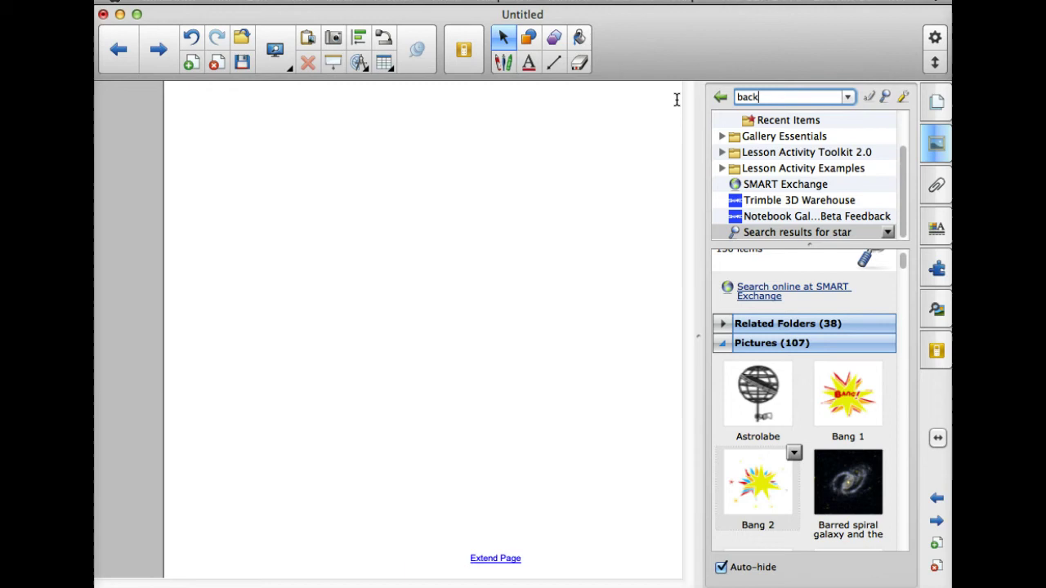
{"action": "key", "text": "Return"}
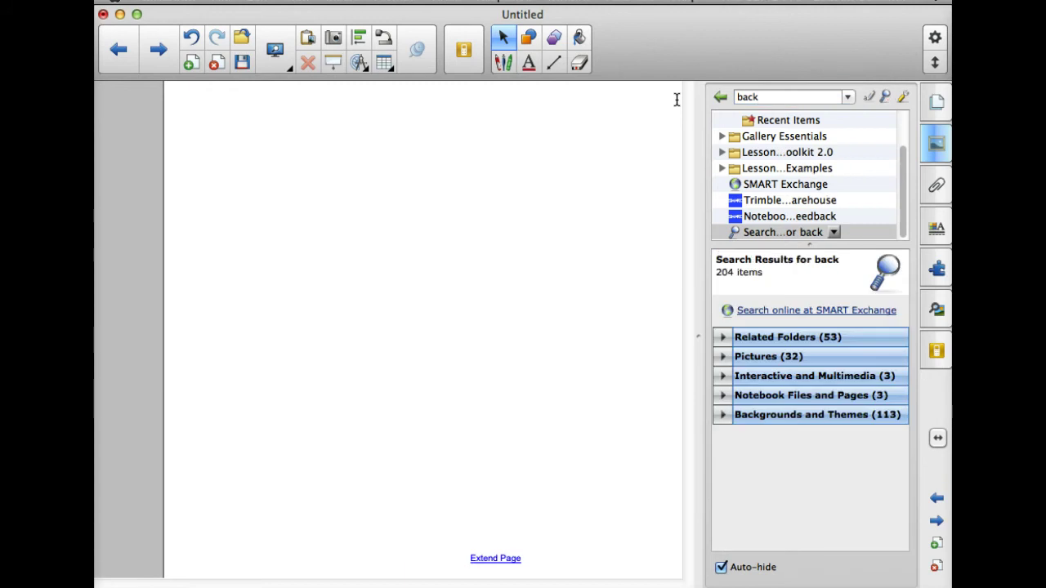
{"action": "left_click", "coordinate": [724, 357]}
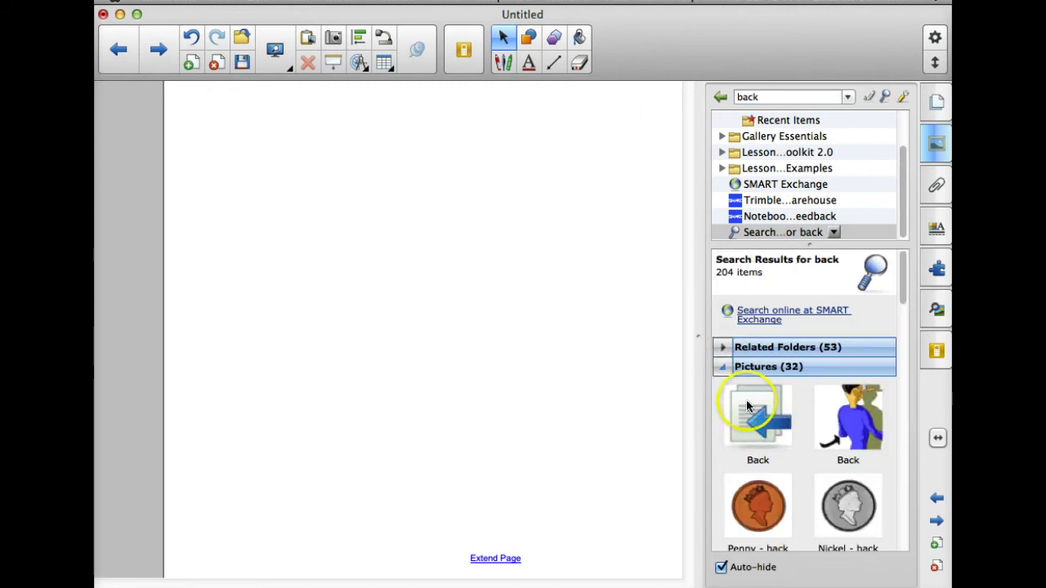
{"action": "left_click_drag", "start_coordinate": [764, 422], "coordinate": [783, 532]}
{"action": "left_click", "coordinate": [626, 492]}
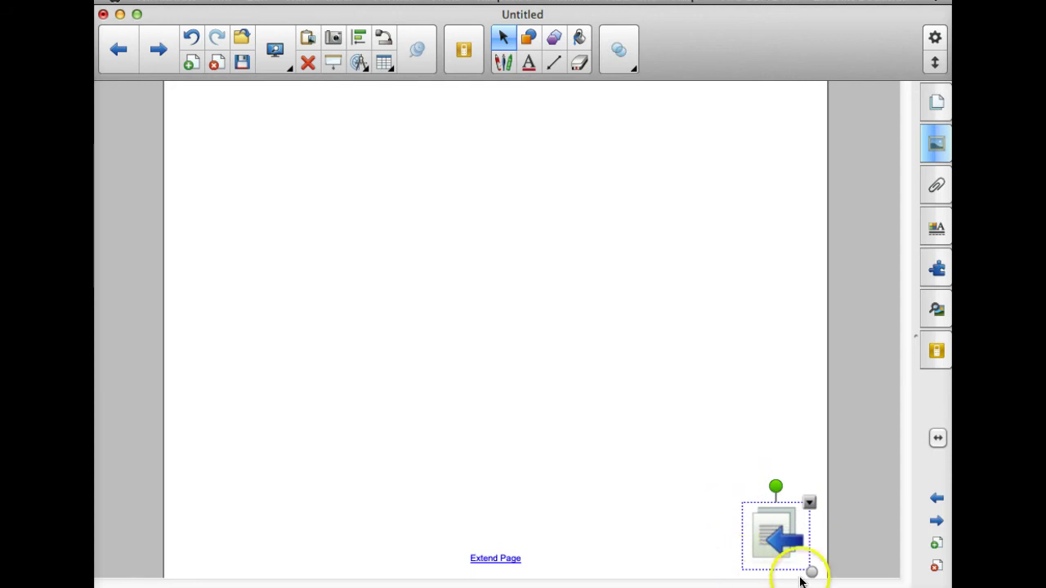
Link the Back arrow picture to page 1, Timeline, launched by clicking the object
{"action": "left_click", "coordinate": [808, 504]}
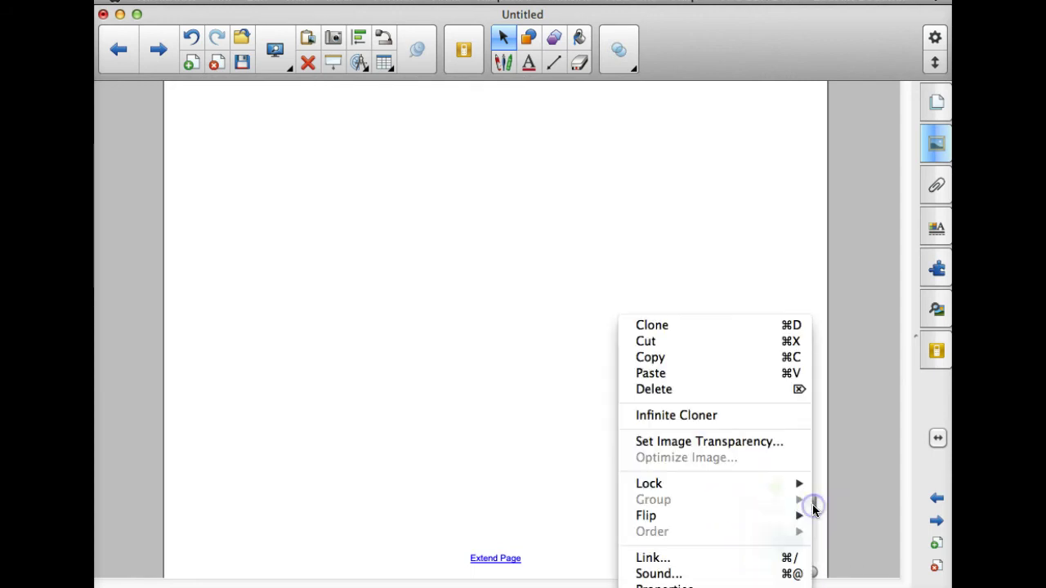
{"action": "left_click", "coordinate": [686, 562]}
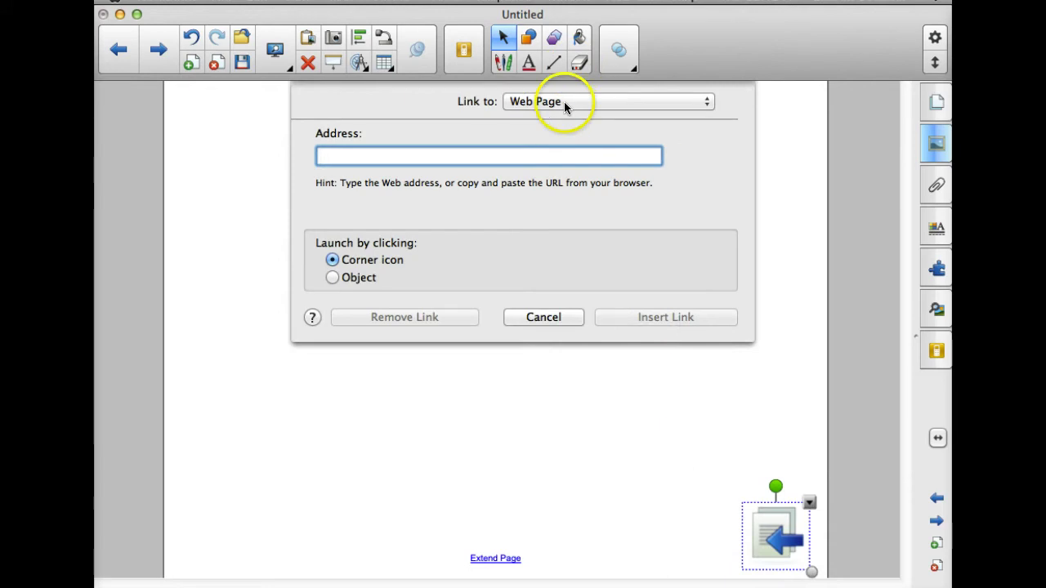
{"action": "left_click", "coordinate": [709, 102]}
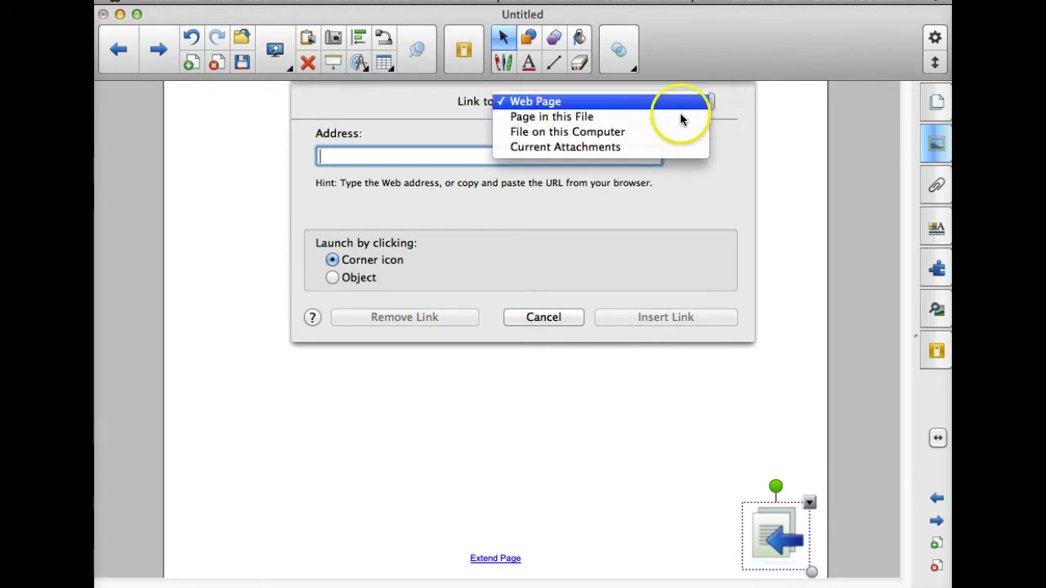
{"action": "left_click", "coordinate": [680, 118]}
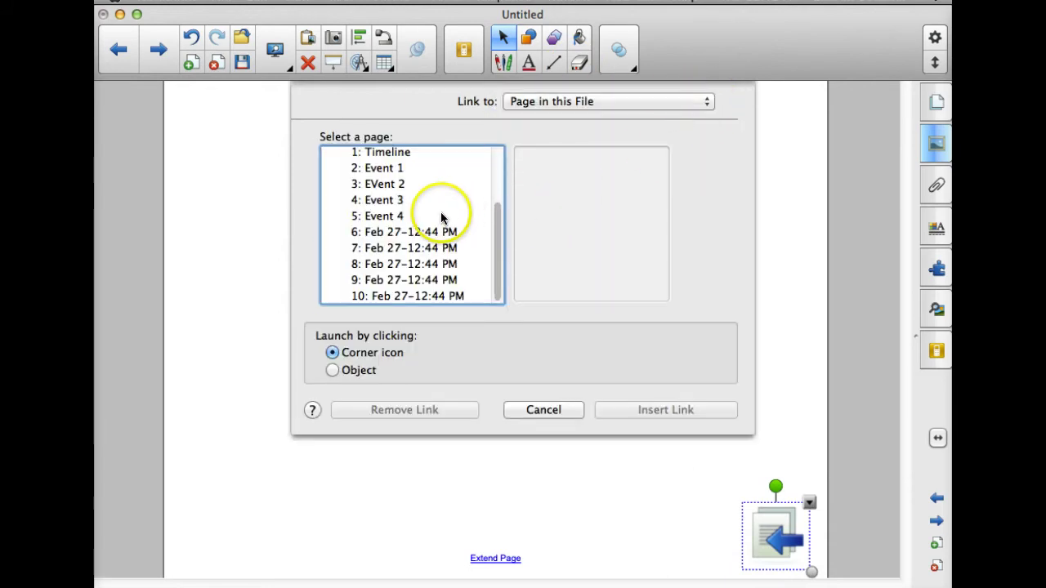
{"action": "left_click", "coordinate": [387, 156]}
{"action": "left_click", "coordinate": [382, 157]}
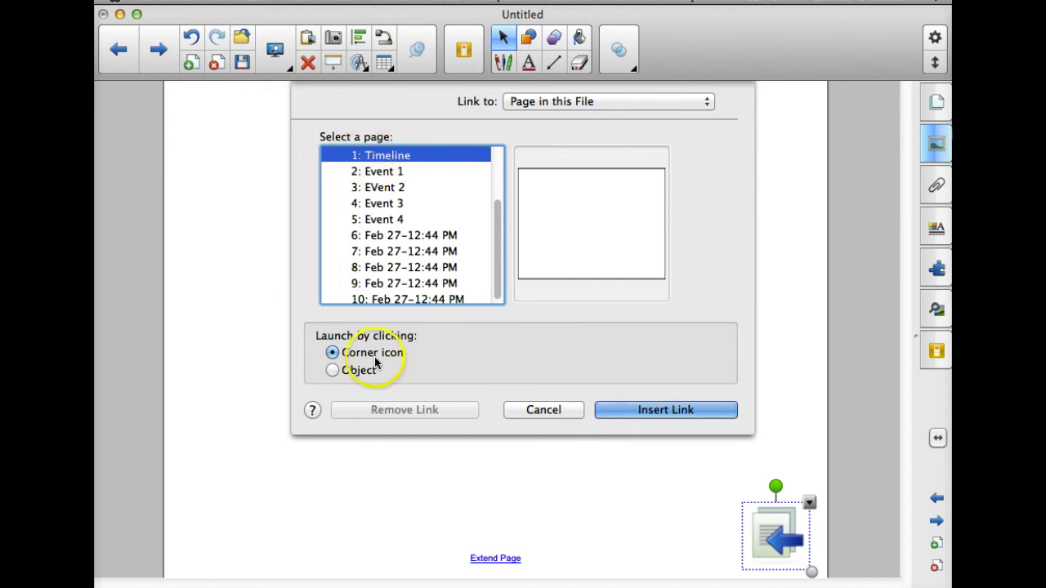
{"action": "left_click", "coordinate": [333, 371]}
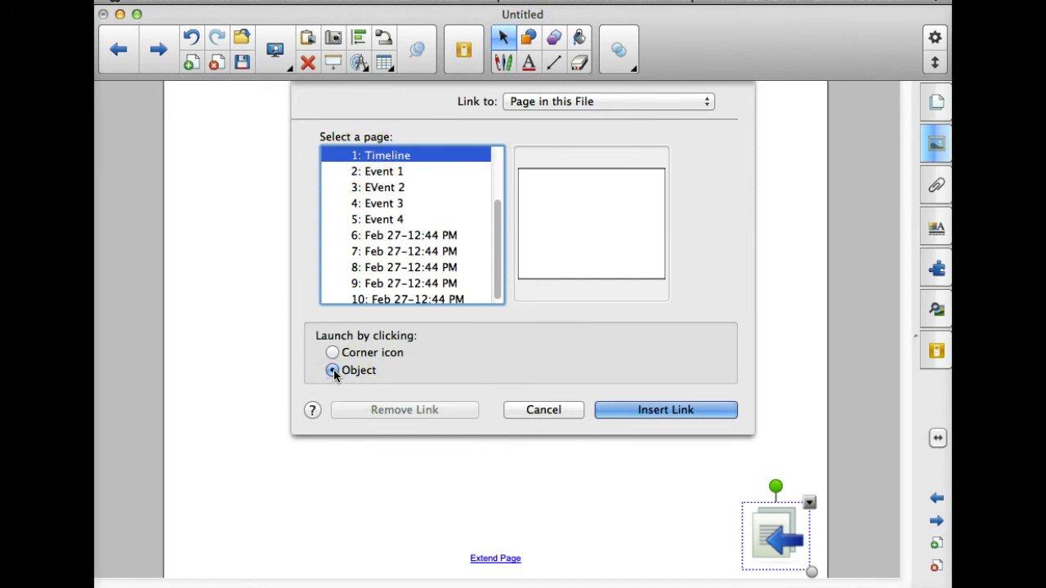
{"action": "left_click", "coordinate": [670, 409]}
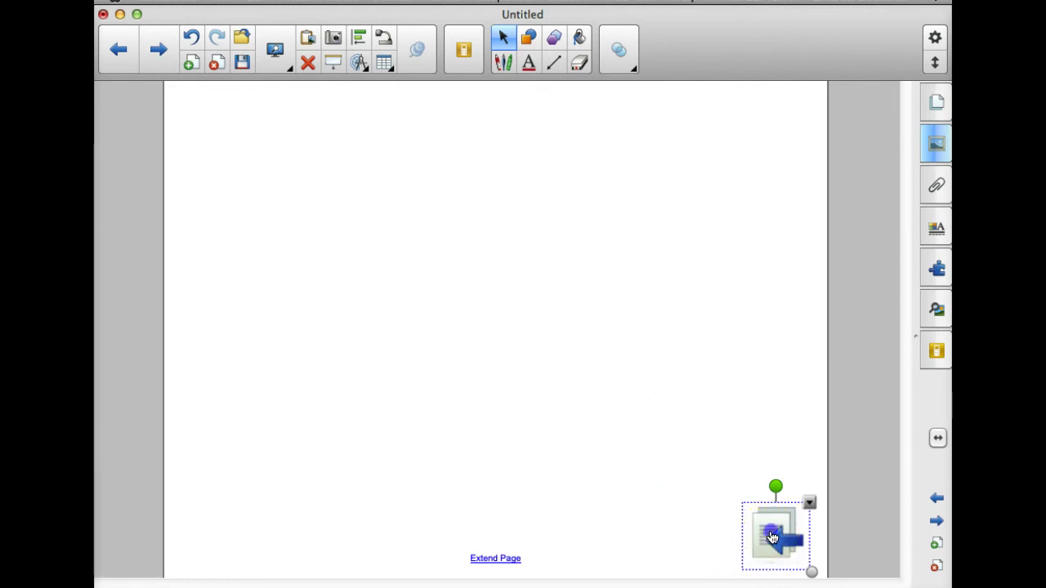
{"action": "left_click", "coordinate": [772, 537]}
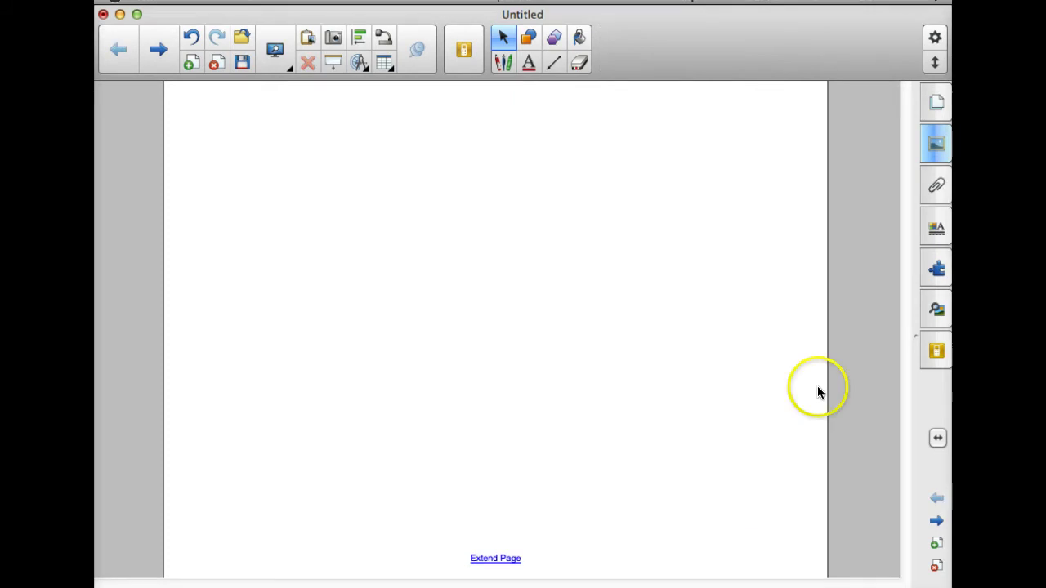
{"action": "left_click", "coordinate": [932, 105]}
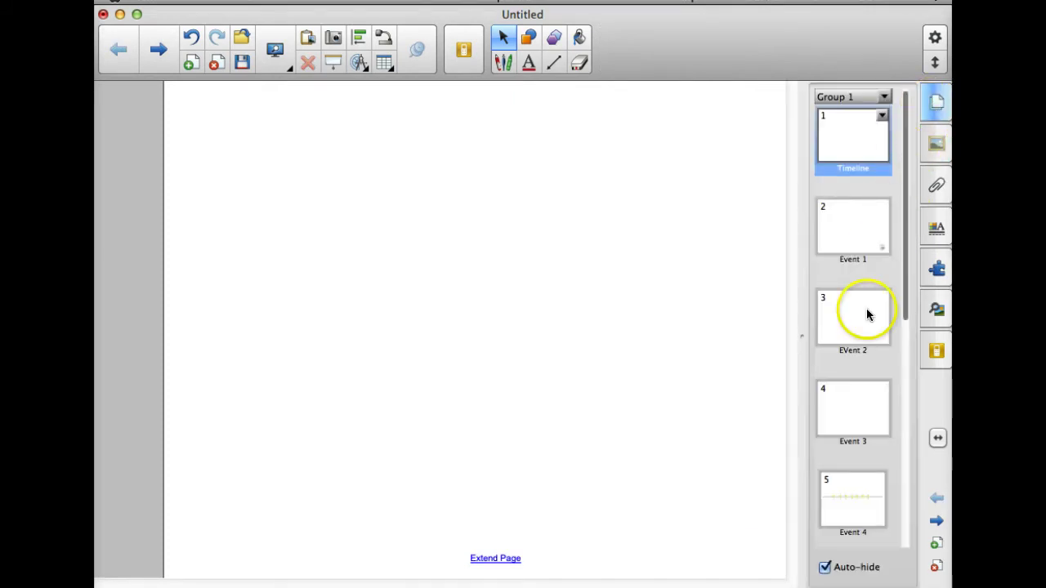
{"action": "left_click_drag", "start_coordinate": [904, 271], "coordinate": [908, 524]}
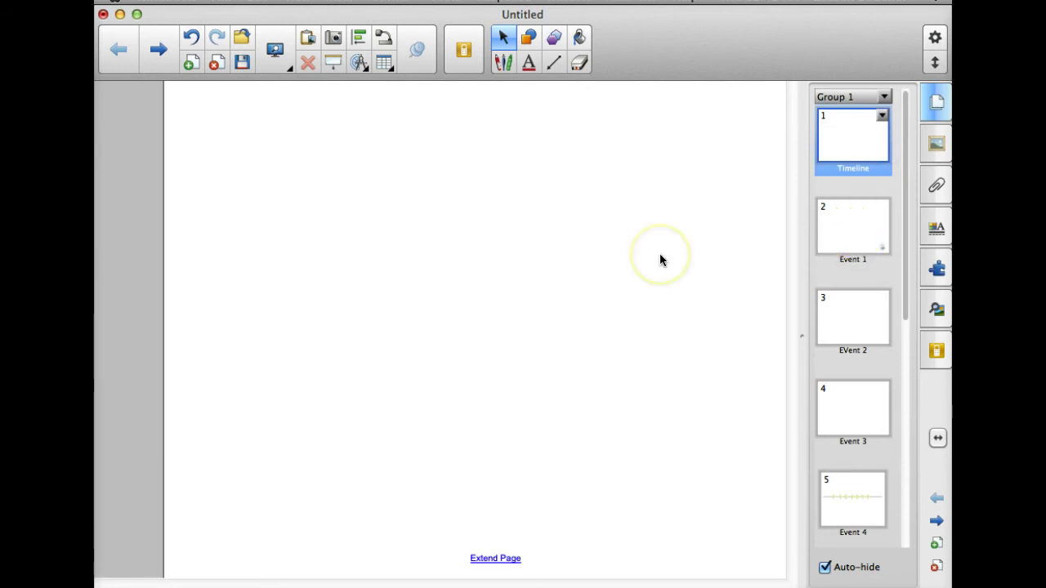
{"action": "scroll", "coordinate": [857, 205], "scroll_direction": "down", "scroll_amount": 5}
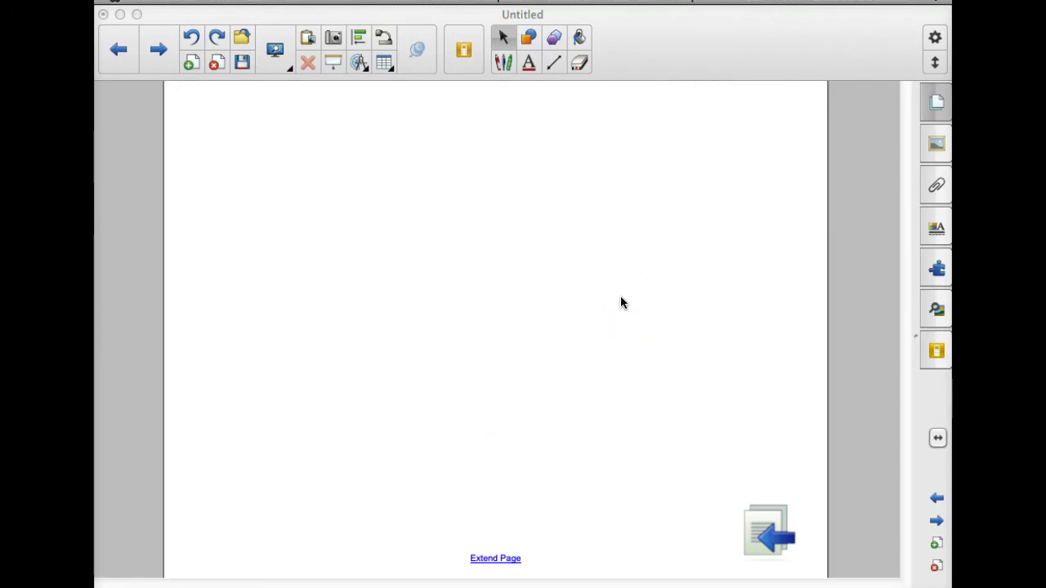
Use the back arrow to return to the Timeline page and select the fifth star
{"action": "left_click", "coordinate": [772, 537]}
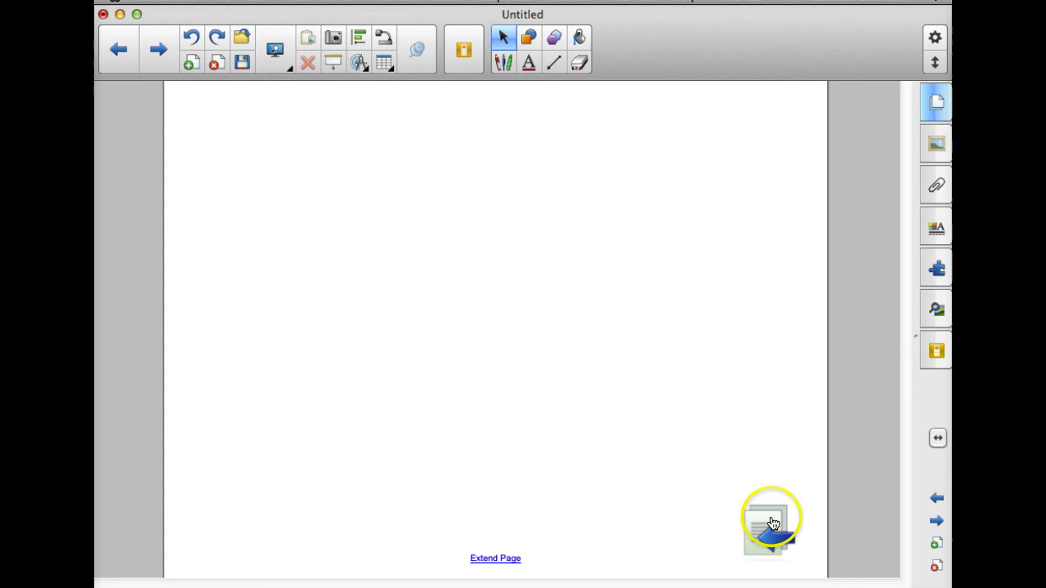
{"action": "left_click", "coordinate": [766, 535]}
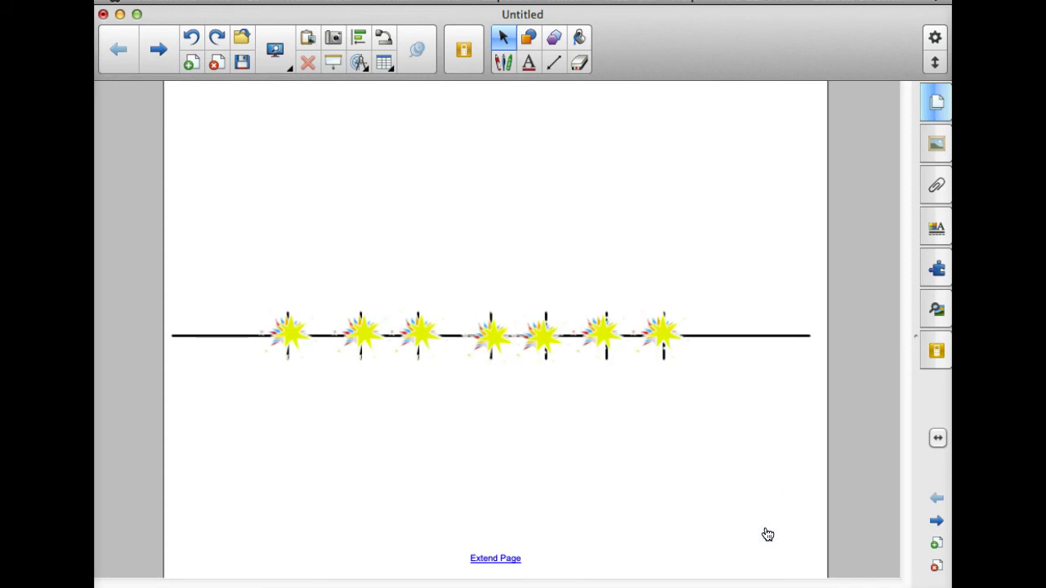
{"action": "left_click", "coordinate": [543, 336]}
{"action": "left_click", "coordinate": [493, 343]}
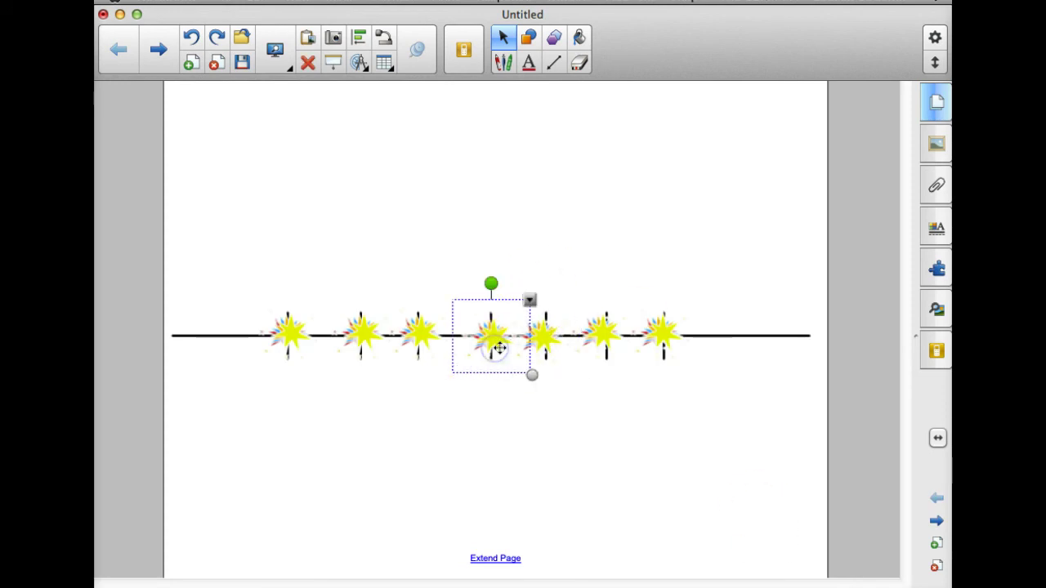
{"action": "left_click", "coordinate": [505, 438]}
{"action": "left_click", "coordinate": [539, 336]}
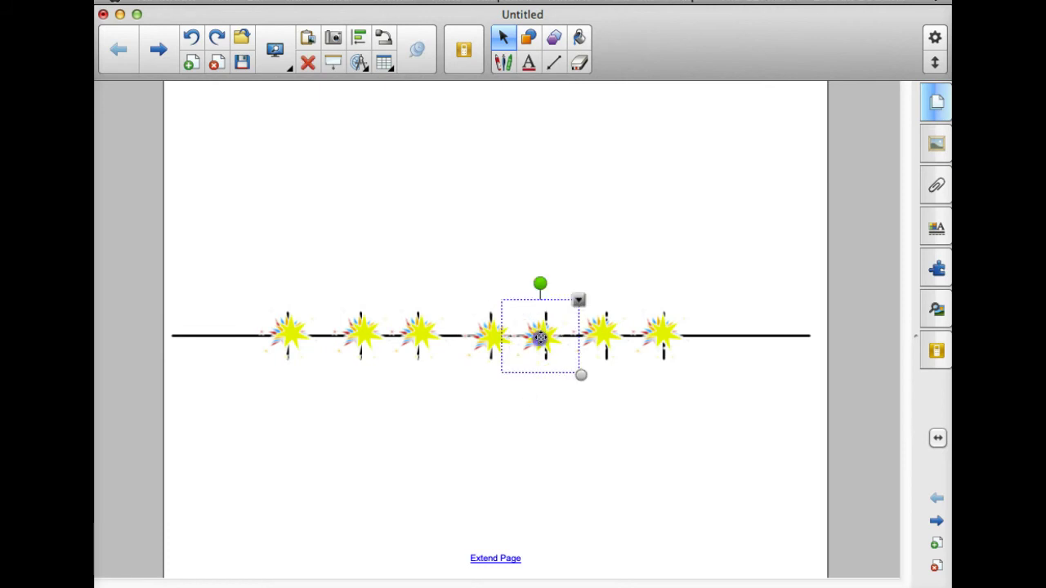
{"action": "left_click", "coordinate": [623, 336]}
{"action": "left_click", "coordinate": [548, 349]}
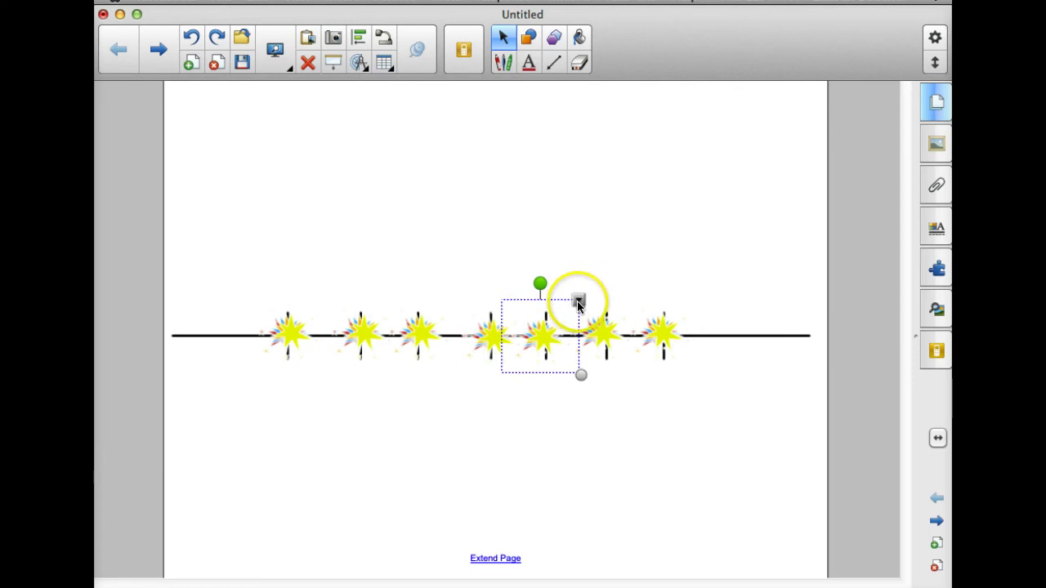
Link the fifth star to page 2, Event 1, launched by clicking the object
{"action": "left_click", "coordinate": [577, 302]}
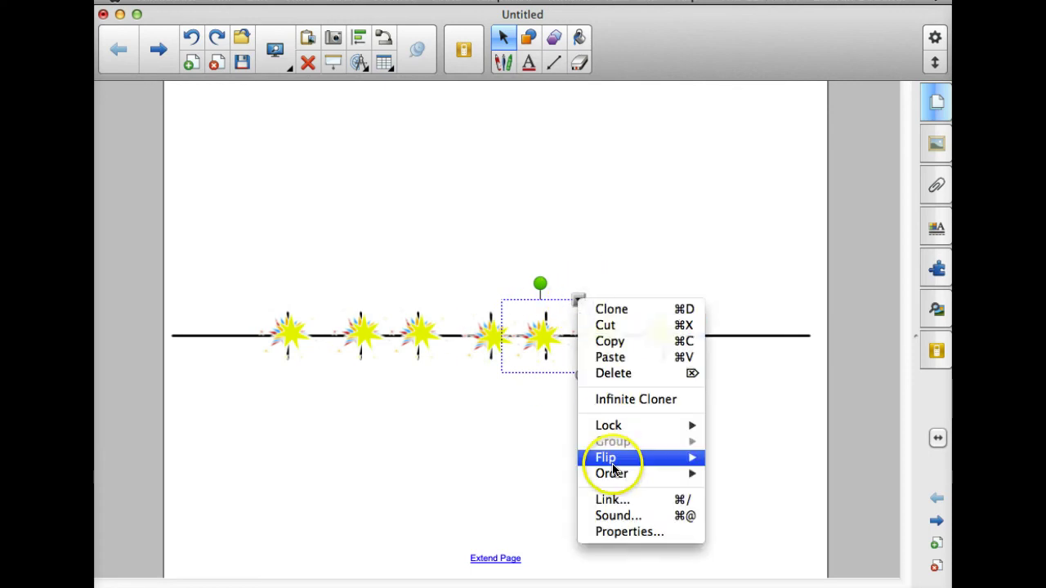
{"action": "left_click", "coordinate": [626, 499]}
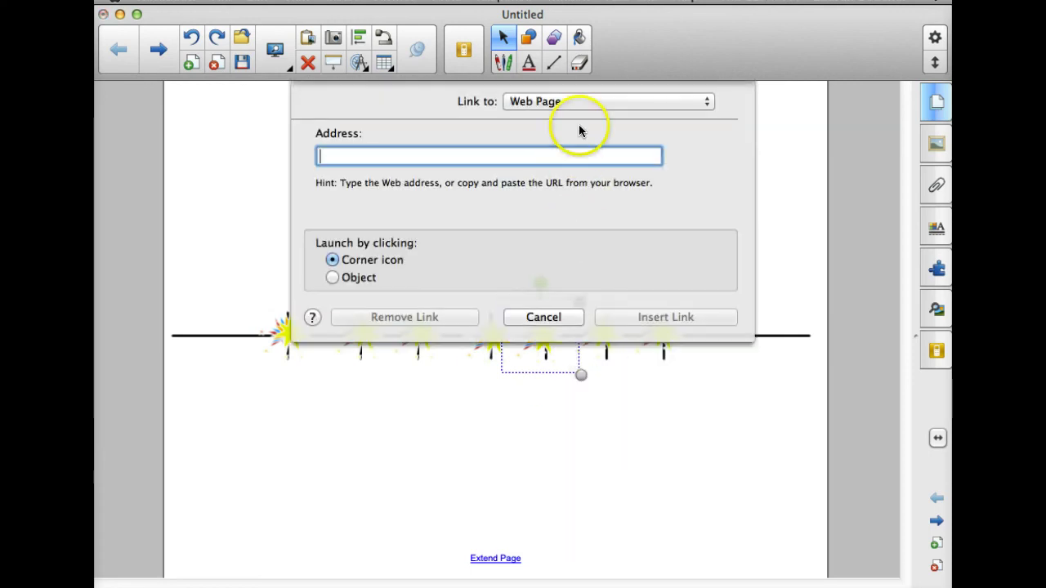
{"action": "left_click", "coordinate": [581, 103]}
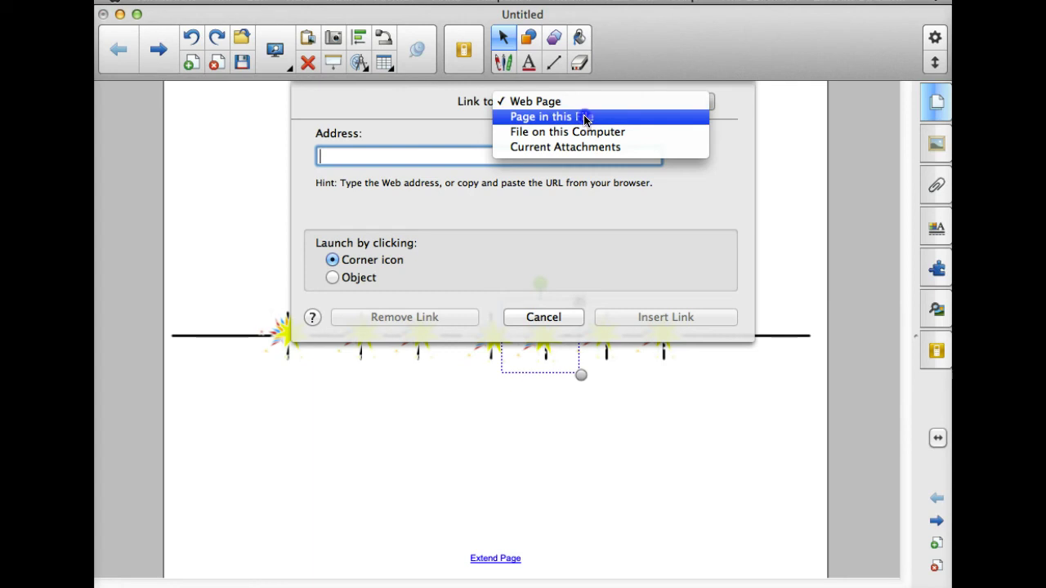
{"action": "left_click", "coordinate": [583, 120]}
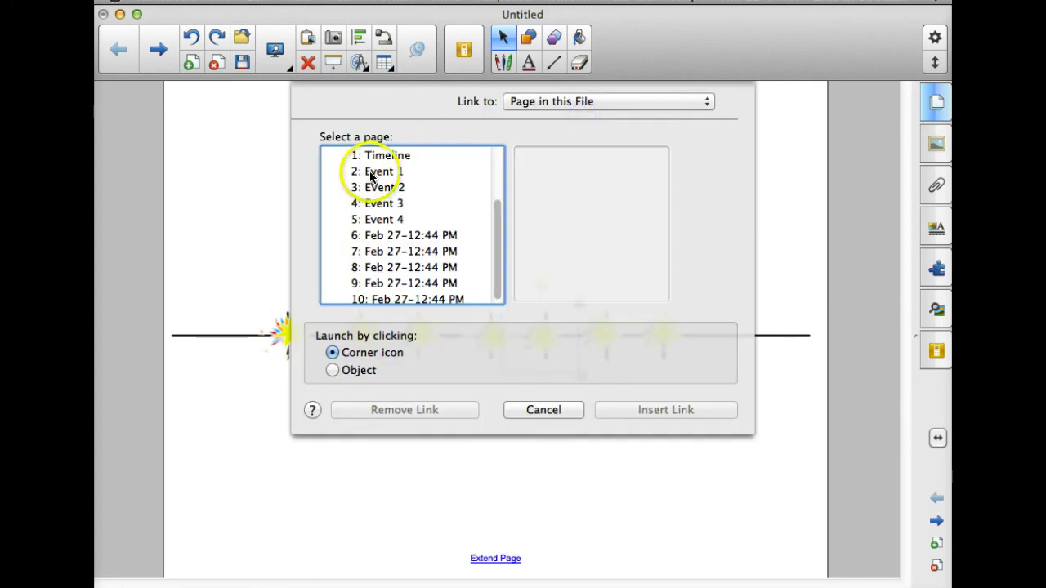
{"action": "left_click", "coordinate": [370, 173]}
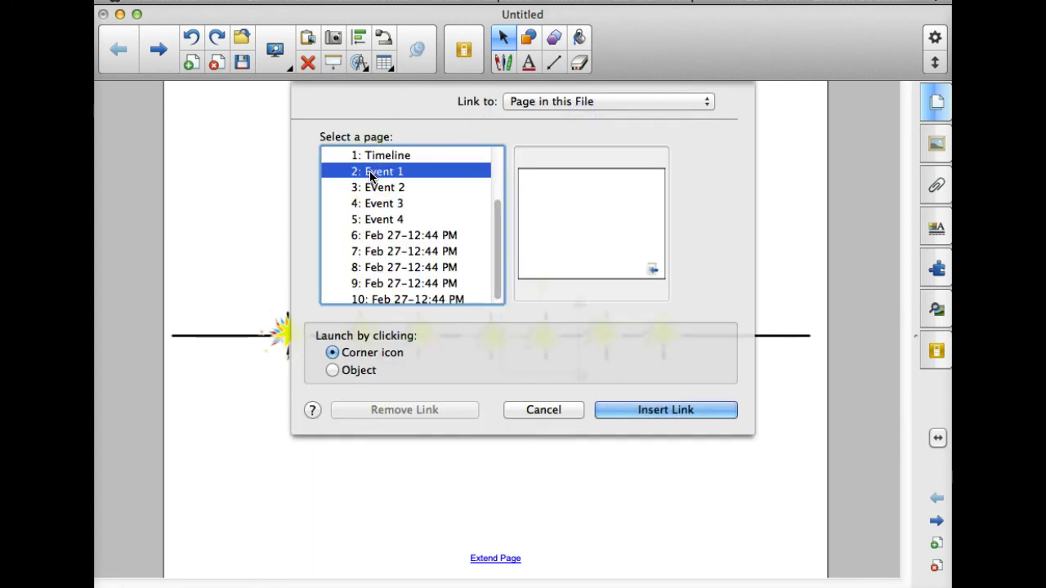
{"action": "left_click", "coordinate": [332, 370]}
{"action": "left_click", "coordinate": [687, 409]}
Test the star's link to Event 1, then return to the timeline and deselect it
{"action": "left_click", "coordinate": [545, 332]}
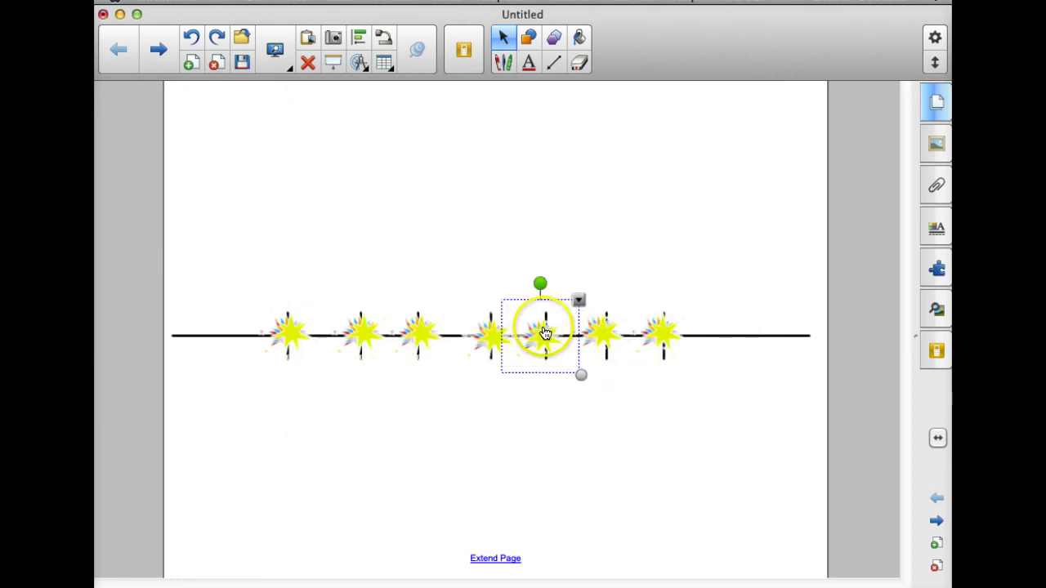
{"action": "left_click", "coordinate": [777, 539]}
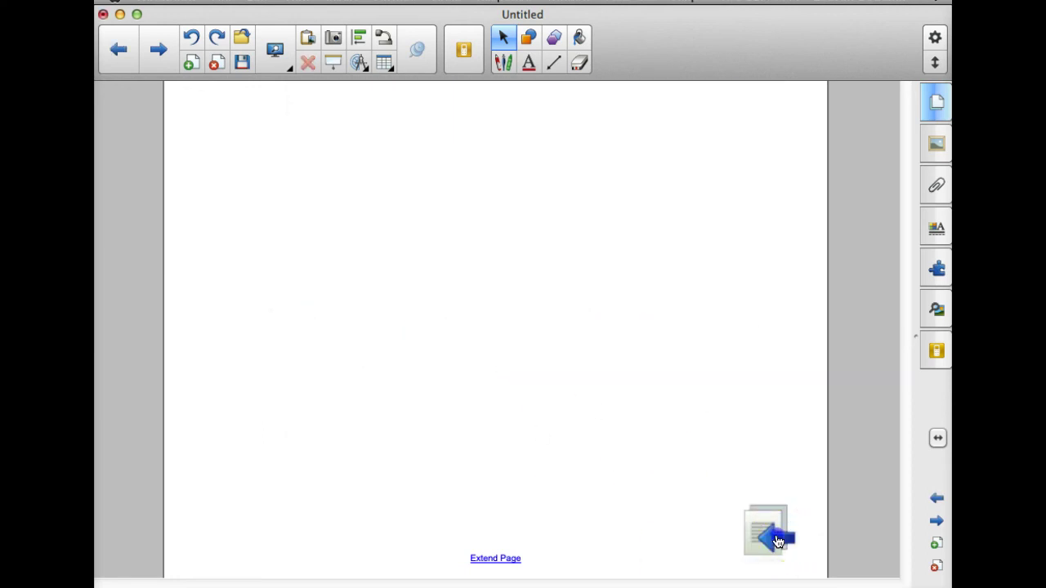
{"action": "left_click", "coordinate": [776, 458]}
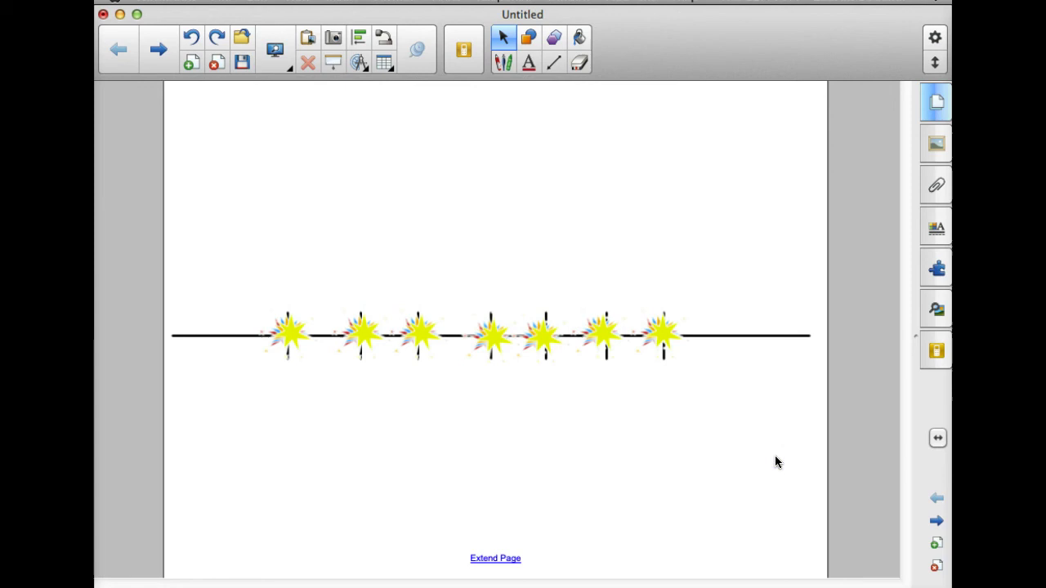
{"action": "left_click", "coordinate": [652, 325]}
{"action": "left_click", "coordinate": [342, 1]}
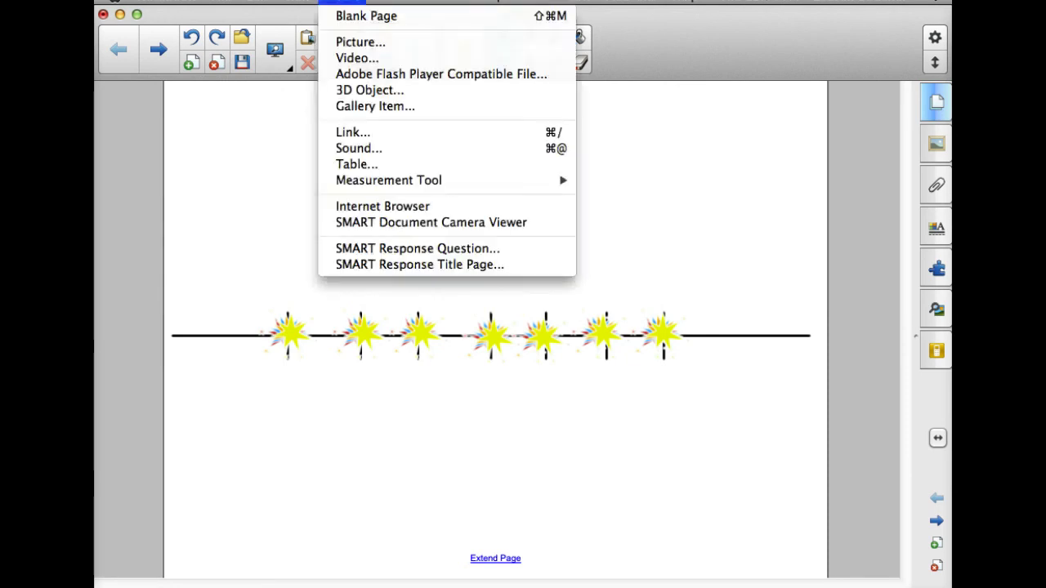
{"action": "left_click", "coordinate": [362, 47]}
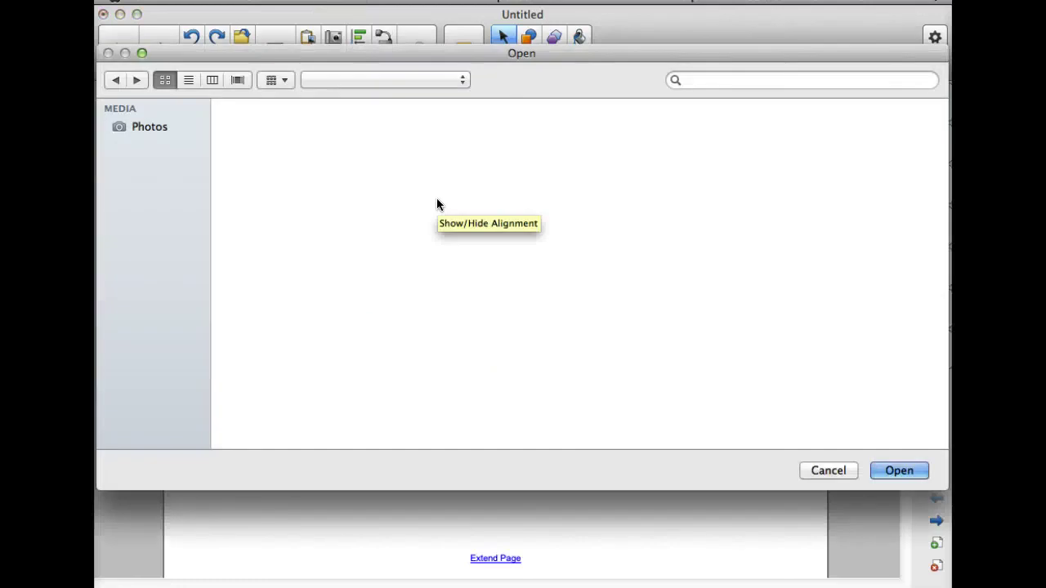
{"action": "left_click", "coordinate": [429, 198]}
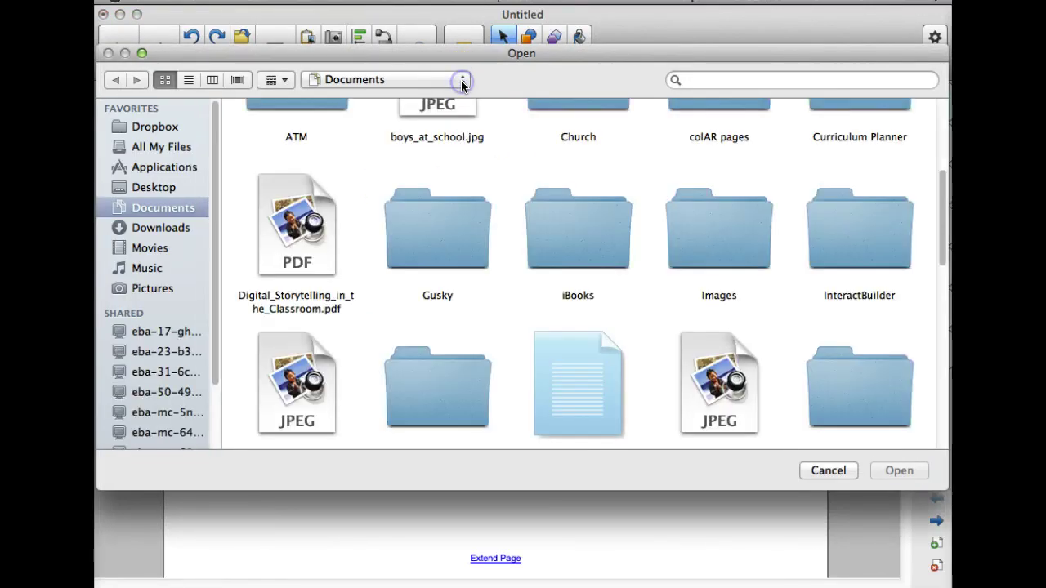
{"action": "left_click", "coordinate": [331, 85]}
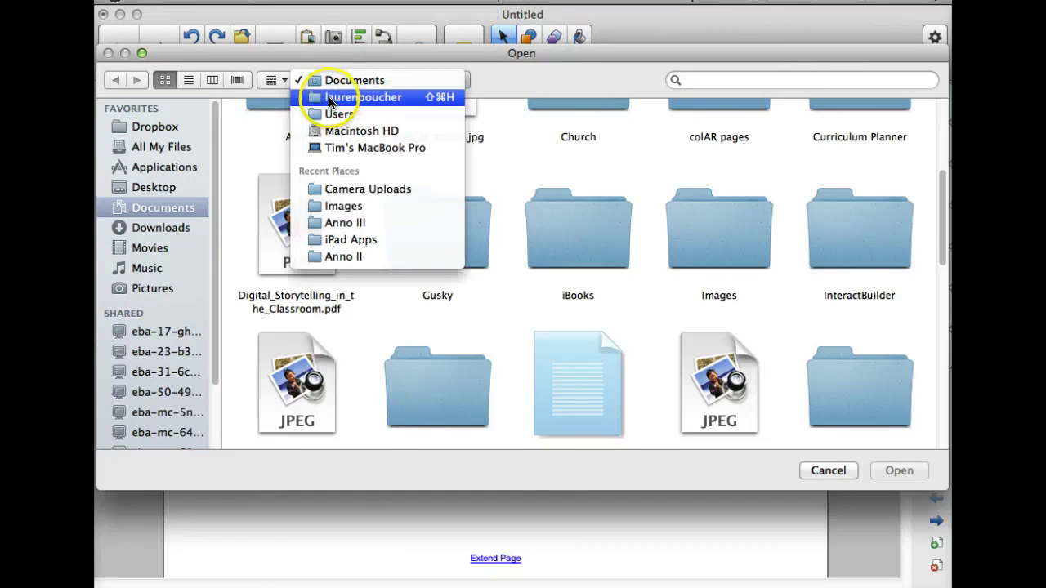
{"action": "left_click", "coordinate": [527, 72]}
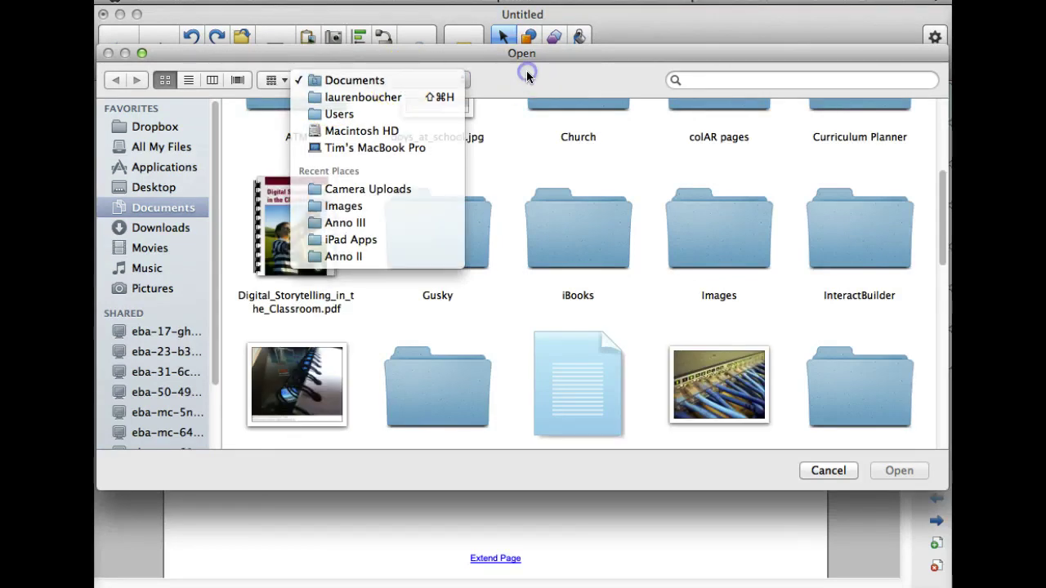
{"action": "left_click", "coordinate": [828, 470]}
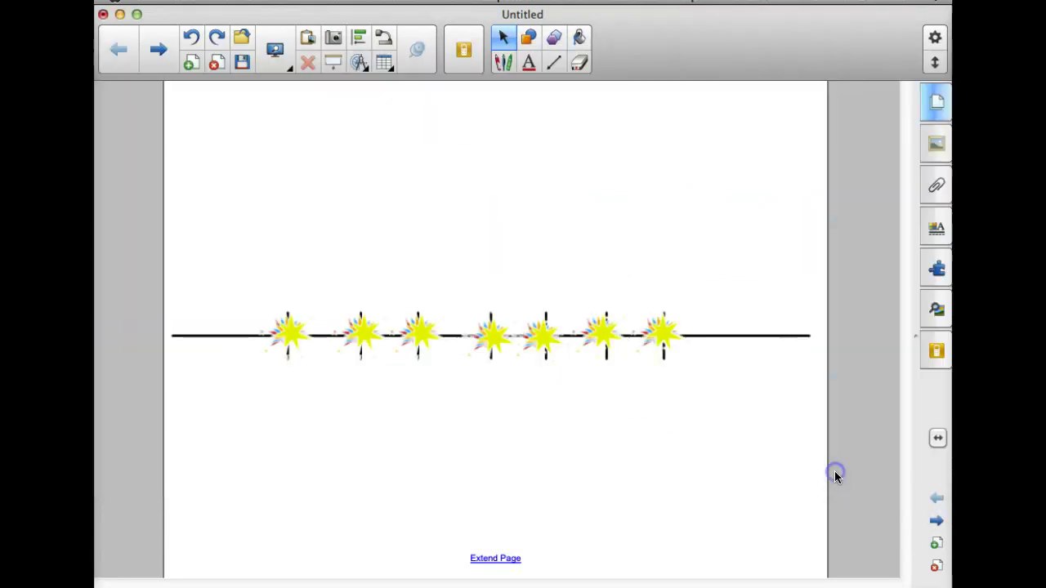
{"action": "left_click", "coordinate": [825, 472]}
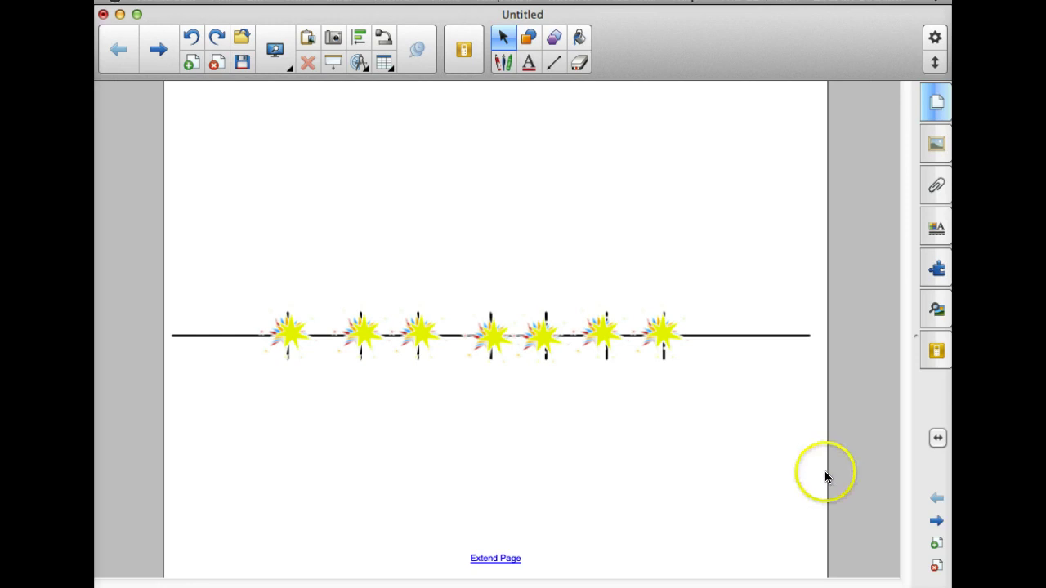